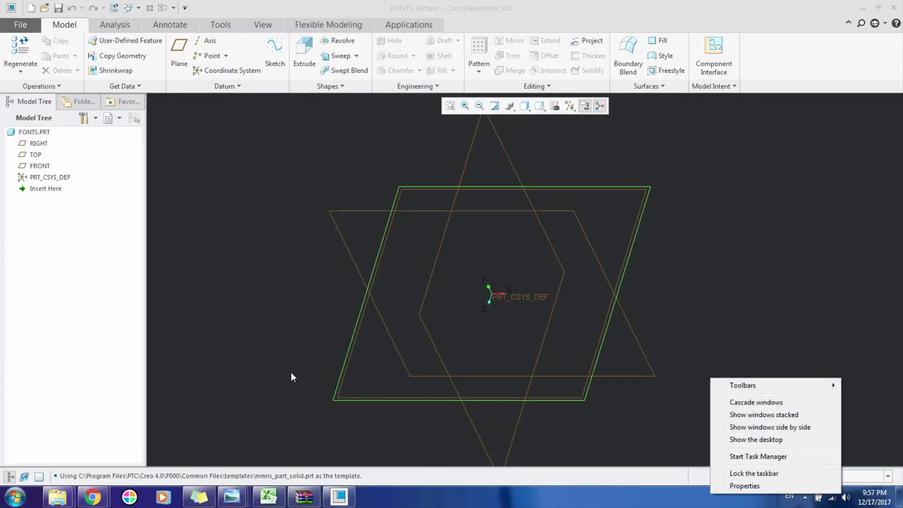
# Step: Return to the FONTS part and zoom in and out around its default datum planes
pyautogui.click(292, 309)
pyautogui.scroll(-3, 292, 309)
pyautogui.scroll(3, 304, 299)
pyautogui.scroll(-4, 429, 262)
pyautogui.scroll(3, 349, 212)
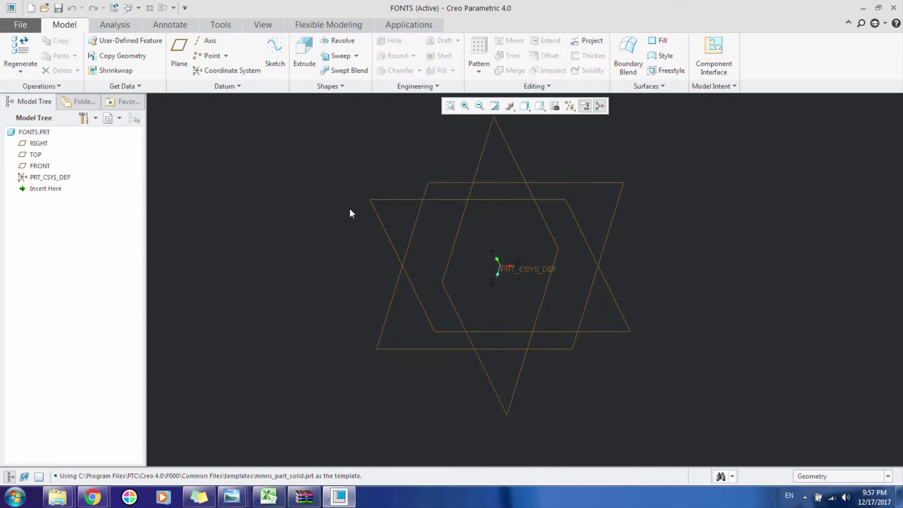
pyautogui.scroll(-4, 359, 210)
pyautogui.scroll(3, 409, 185)
pyautogui.scroll(-2, 413, 172)
pyautogui.scroll(5, 413, 172)
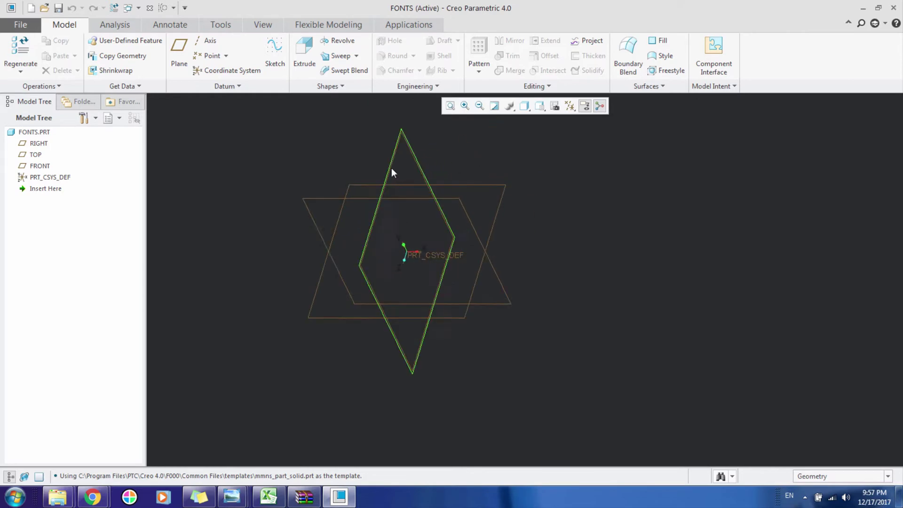
pyautogui.scroll(-3, 563, 161)
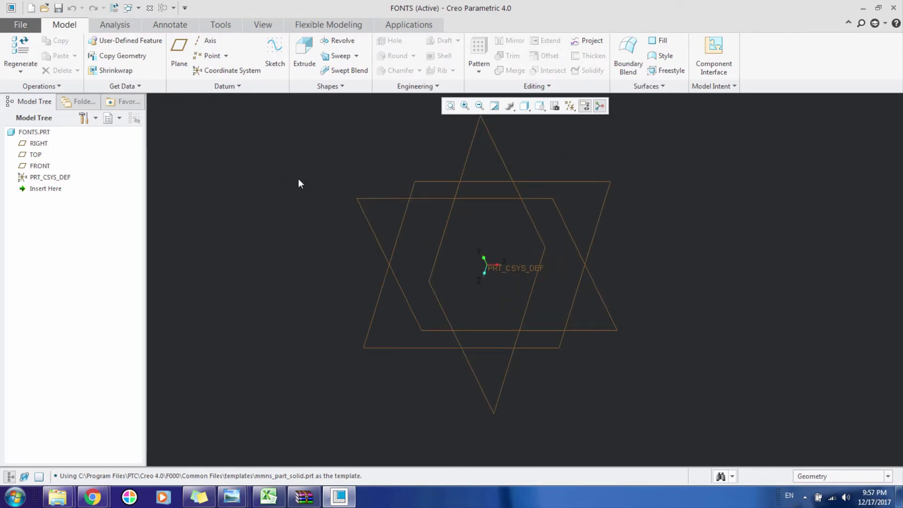
pyautogui.scroll(-3, 274, 199)
pyautogui.scroll(3, 274, 196)
pyautogui.scroll(-2, 353, 217)
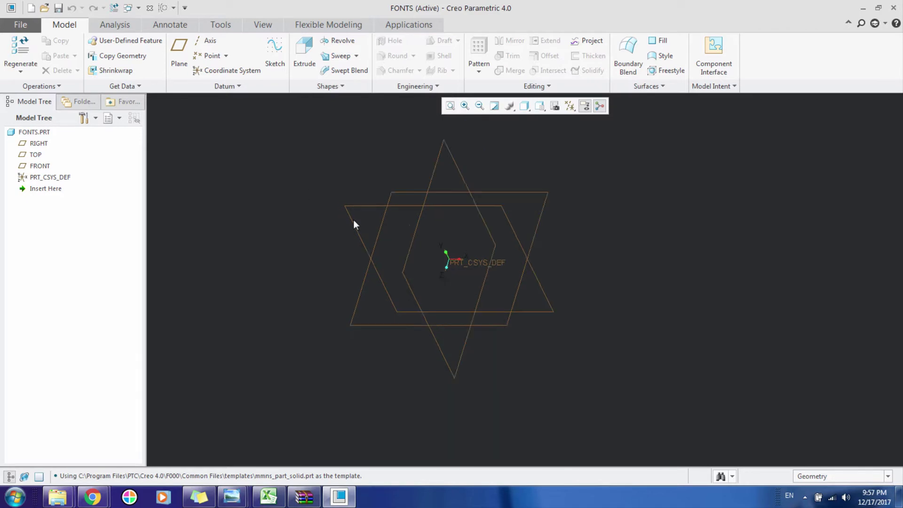
pyautogui.scroll(2, 362, 198)
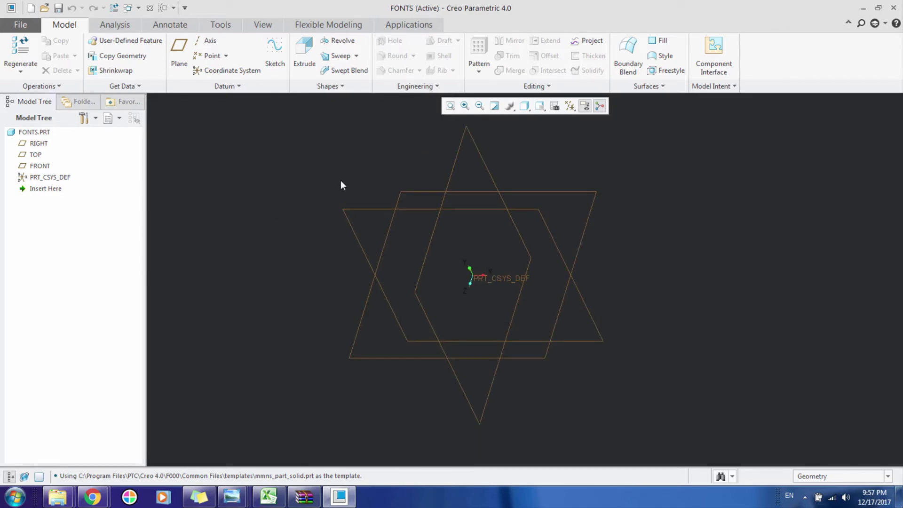
# Step: Start a new sketch on the RIGHT datum plane
pyautogui.click(275, 52)
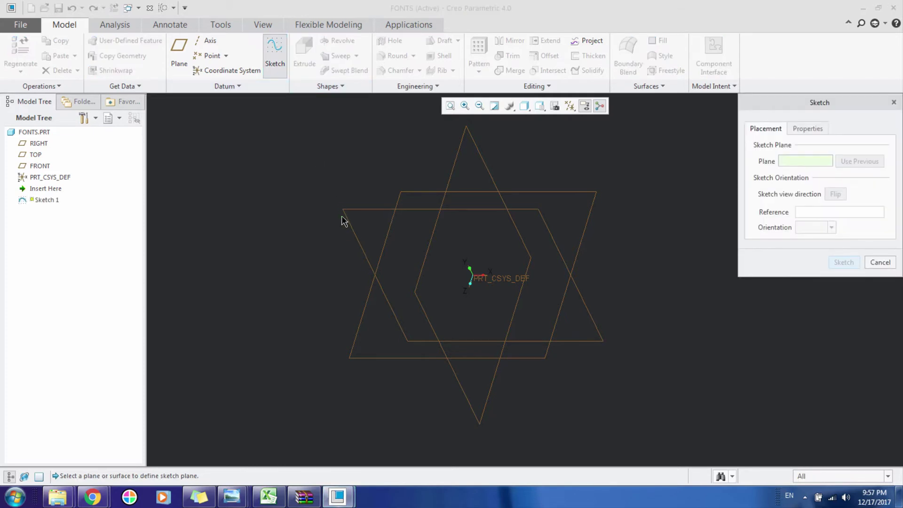
pyautogui.click(345, 217)
pyautogui.click(844, 260)
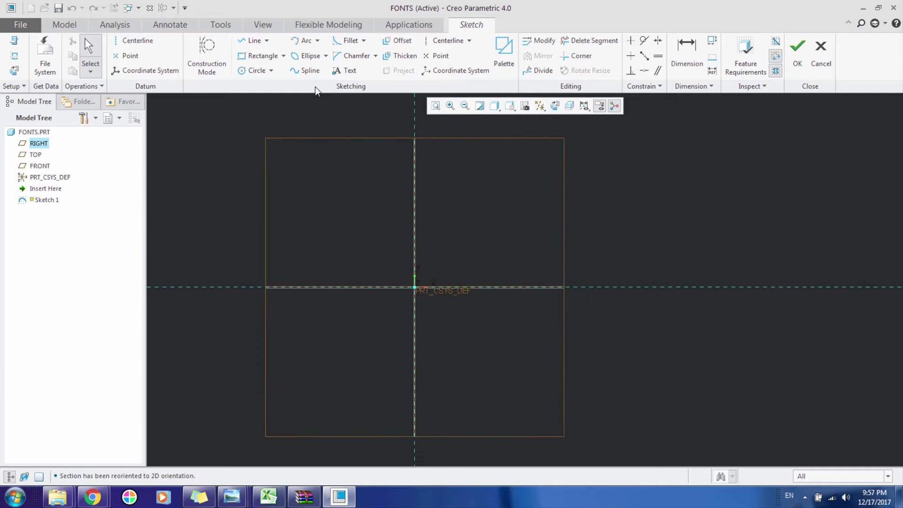
# Step: Draw a text height line with two points for new sketch text
pyautogui.click(337, 72)
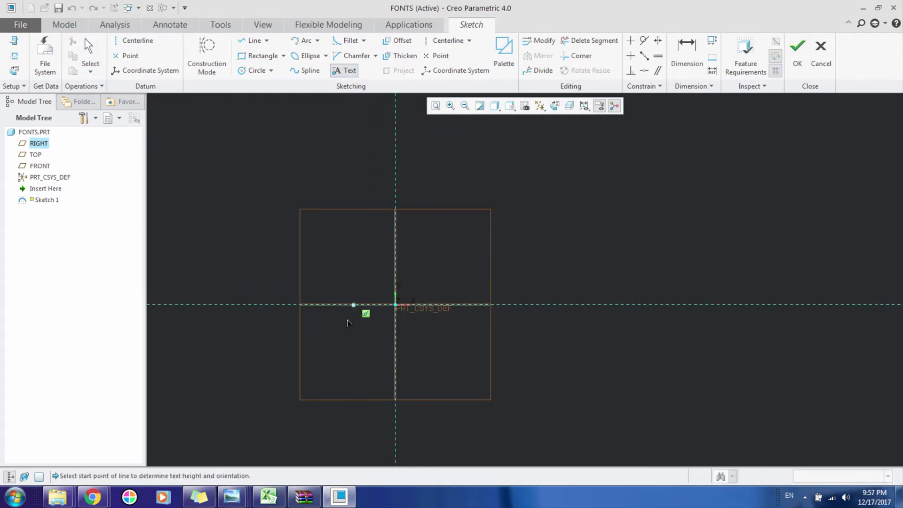
pyautogui.click(346, 336)
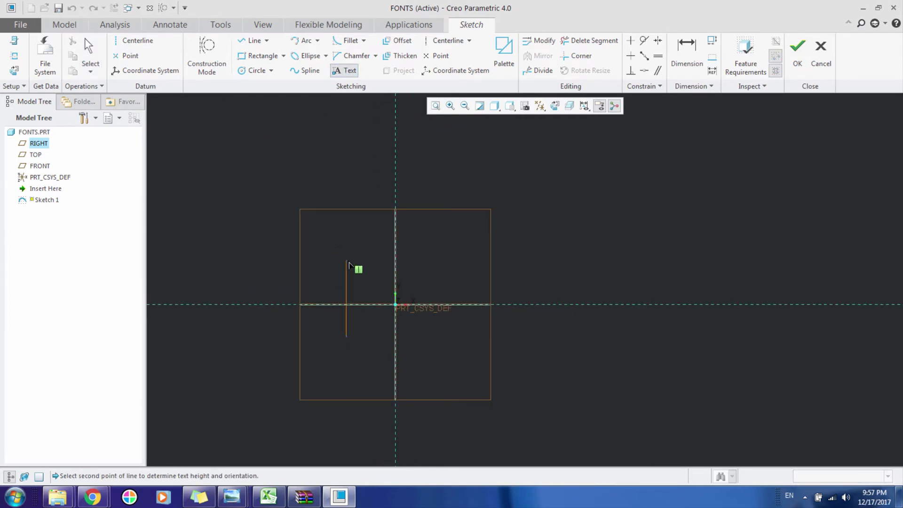
pyautogui.click(348, 262)
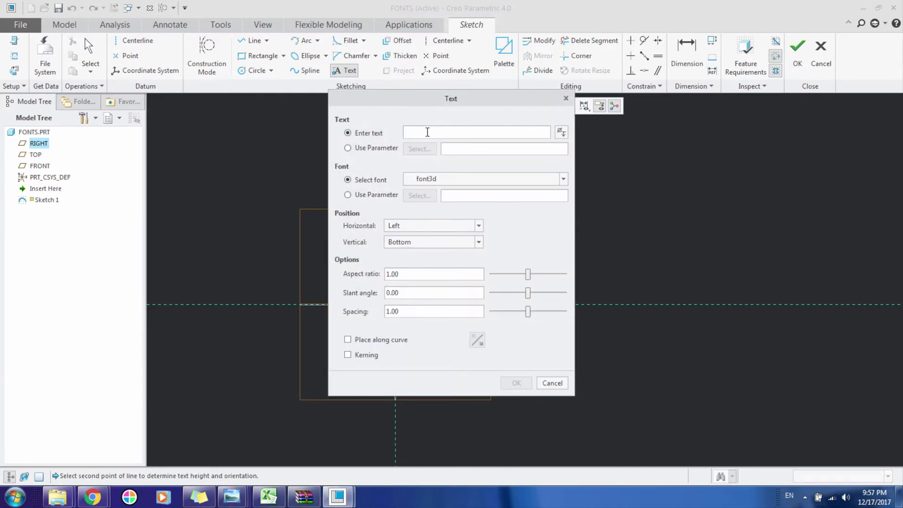
# Step: Enter the text ABCDEF and browse the font list without changing the font
pyautogui.write('ABCDEF')
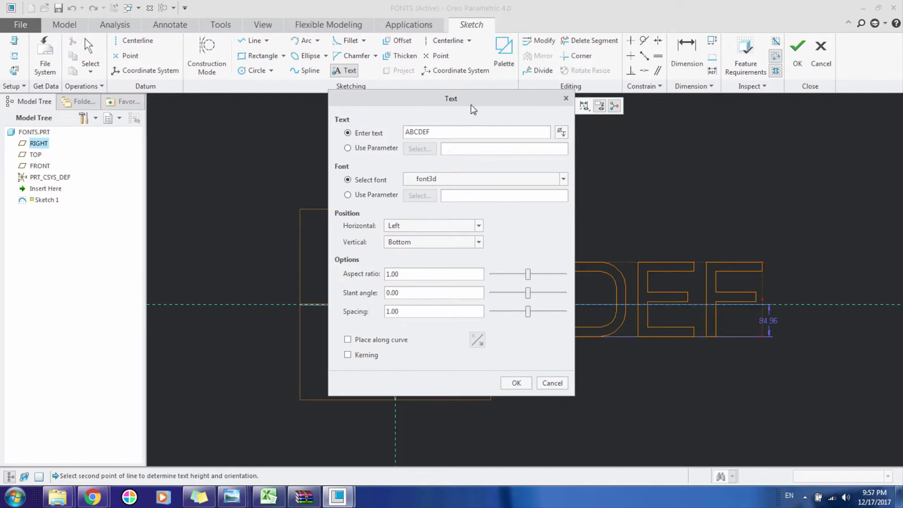
pyautogui.moveTo(473, 109); pyautogui.dragTo(230, 80)
pyautogui.click(275, 156)
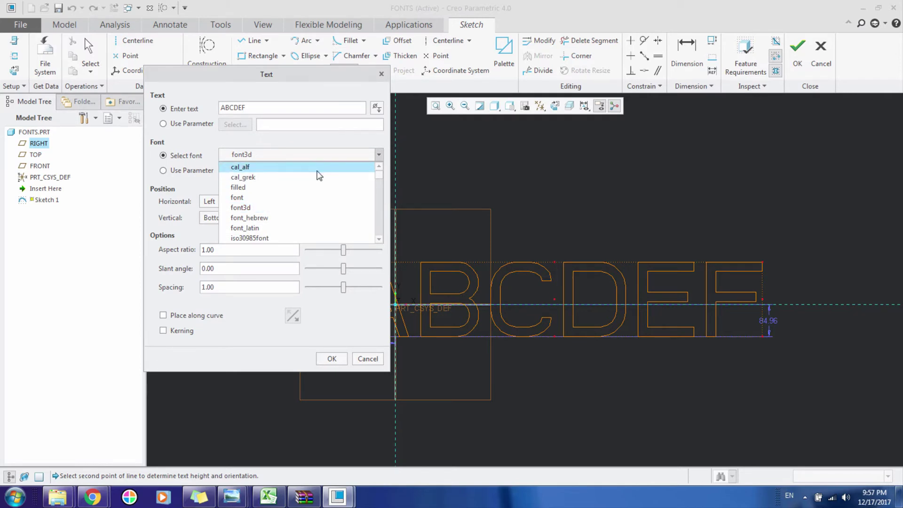
pyautogui.scroll(-3, 249, 181)
pyautogui.scroll(3, 249, 181)
pyautogui.click(278, 156)
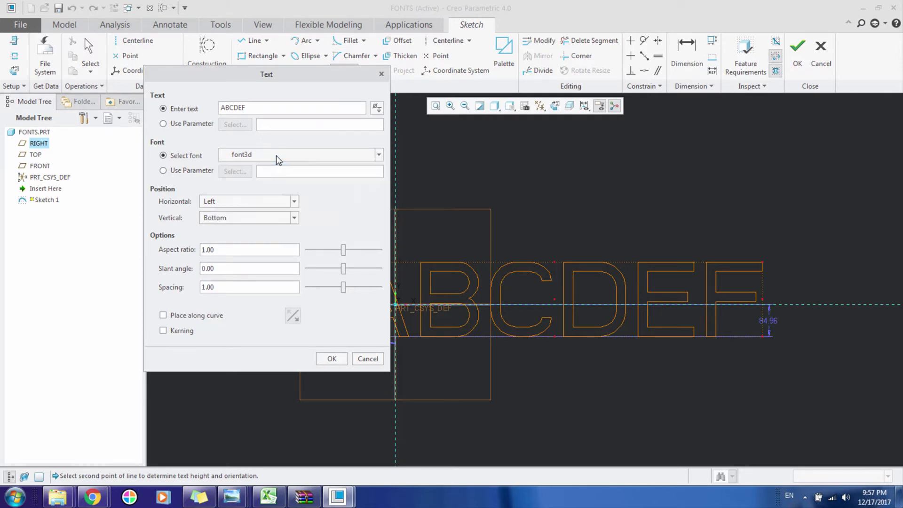
# Step: Set the text's font to <ttf>CG Times
pyautogui.click(347, 155)
pyautogui.click(300, 81)
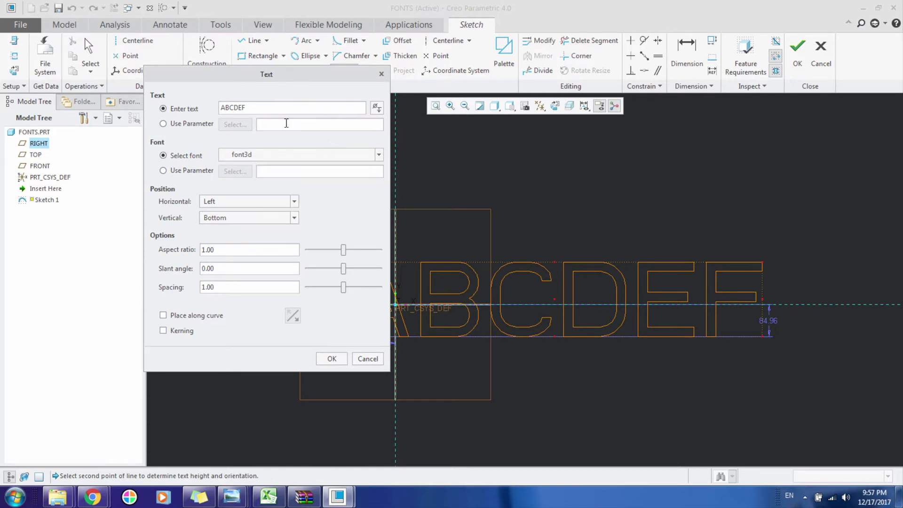
pyautogui.click(301, 158)
pyautogui.scroll(-5, 276, 221)
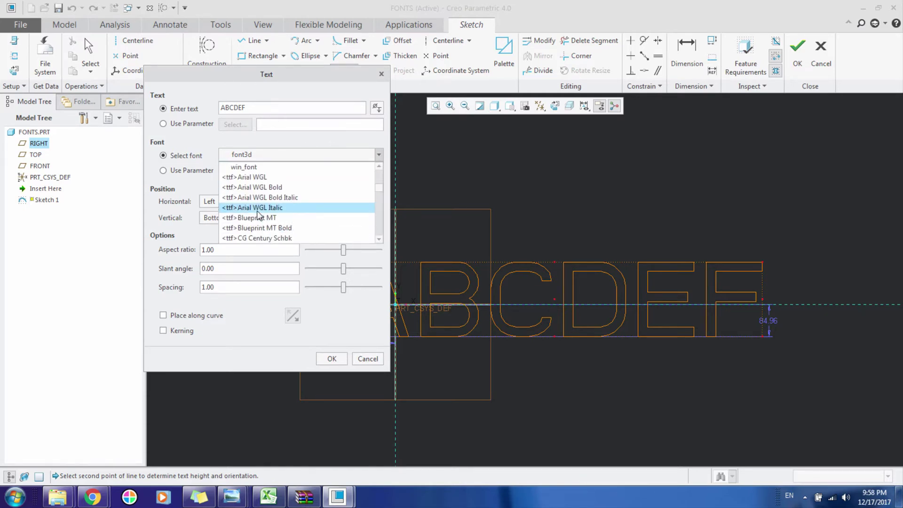
pyautogui.scroll(-6, 258, 216)
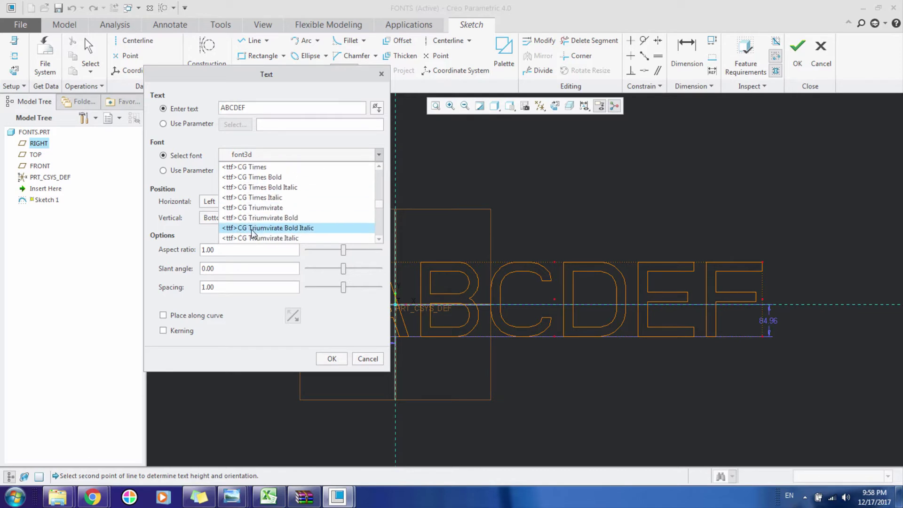
pyautogui.scroll(1, 257, 197)
pyautogui.click(258, 201)
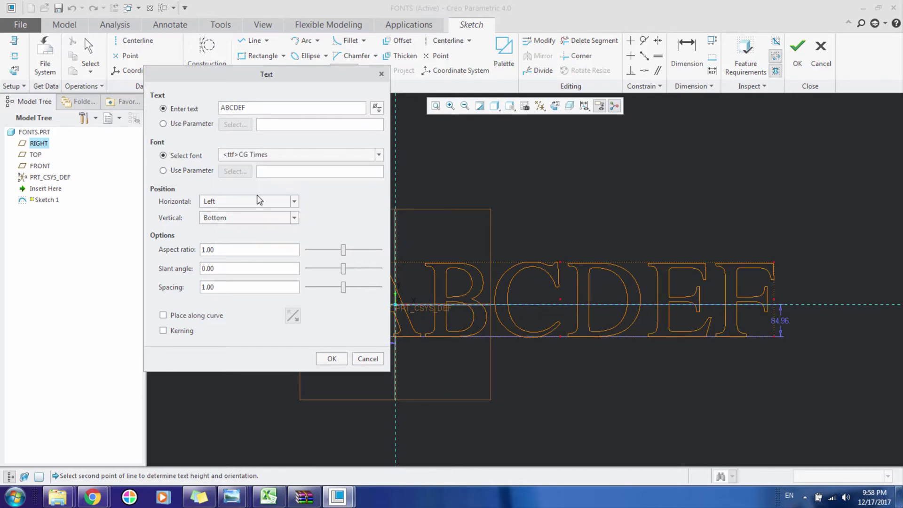
# Step: Browse the font list again for other fonts, keeping CG Times
pyautogui.click(267, 158)
pyautogui.scroll(-6, 306, 228)
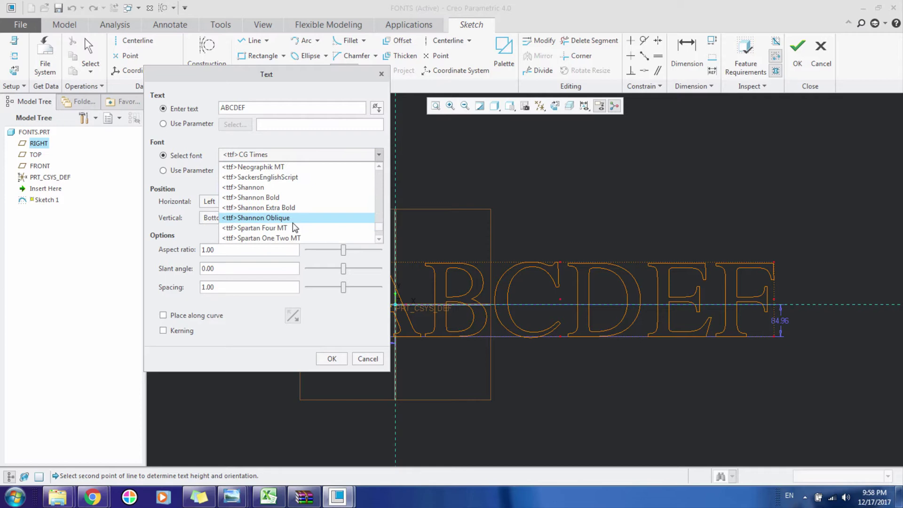
pyautogui.scroll(-3, 260, 234)
pyautogui.scroll(12, 259, 221)
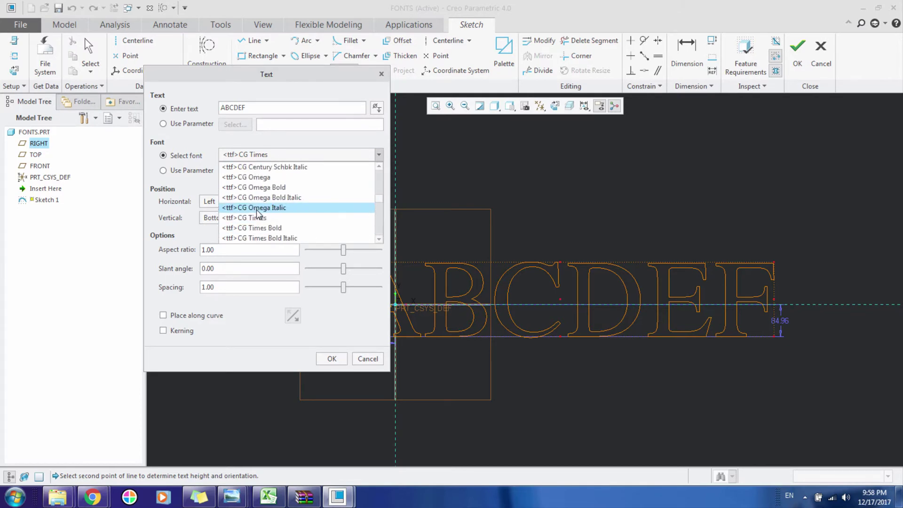
pyautogui.scroll(-5, 258, 211)
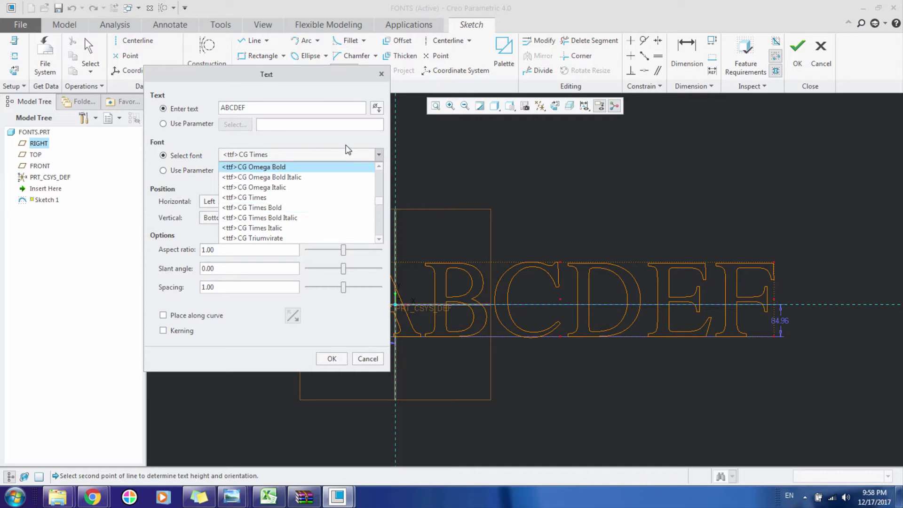
pyautogui.click(381, 74)
# Step: Close the Text dialog and end the Text tool, keeping the CG Times ABCDEF text
pyautogui.click(381, 74)
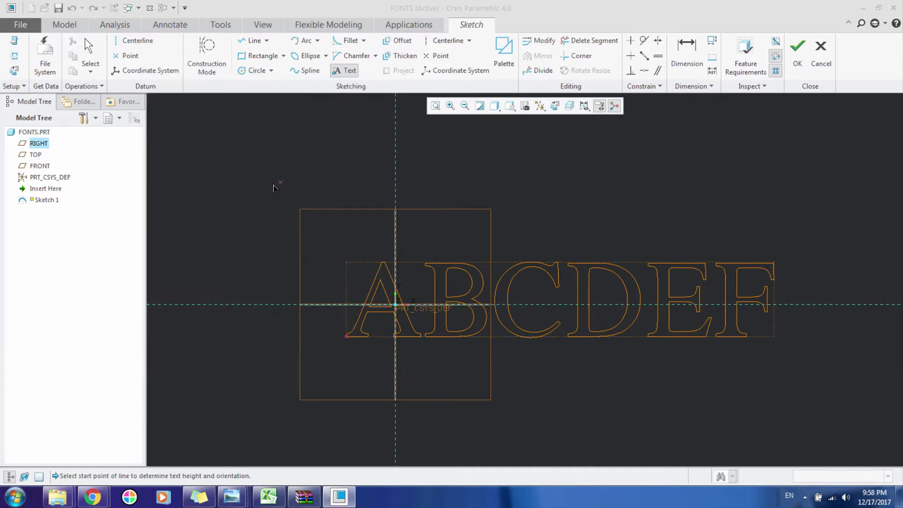
pyautogui.middleClick(287, 180)
pyautogui.scroll(-3, 286, 171)
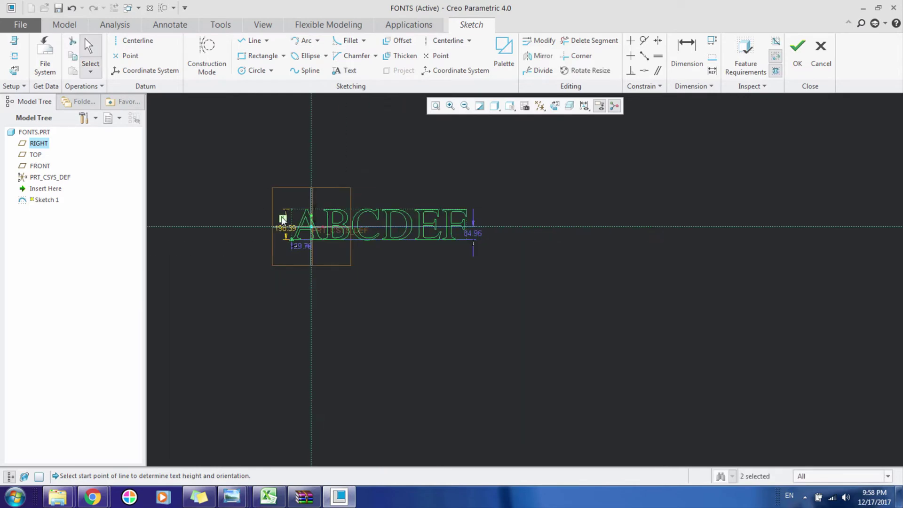
pyautogui.scroll(3, 281, 216)
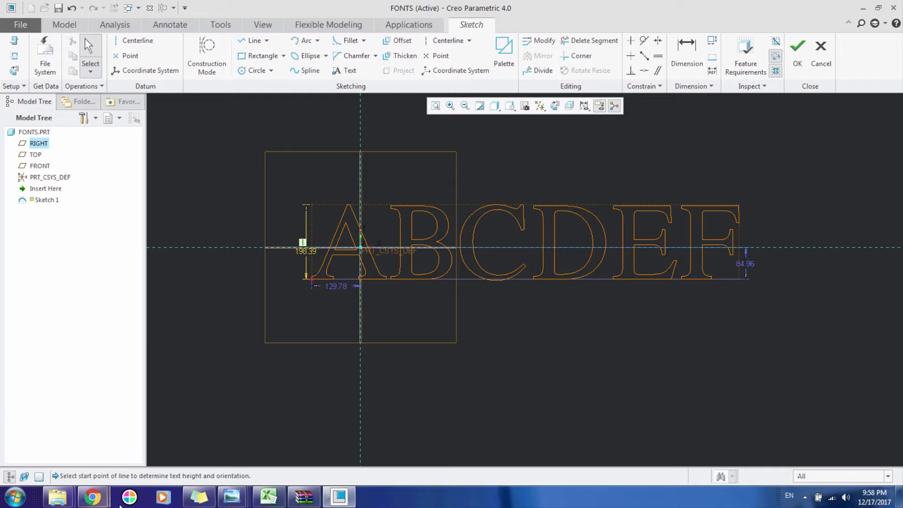
pyautogui.scroll(-2, 463, 357)
pyautogui.scroll(5, 314, 280)
pyautogui.scroll(-4, 314, 280)
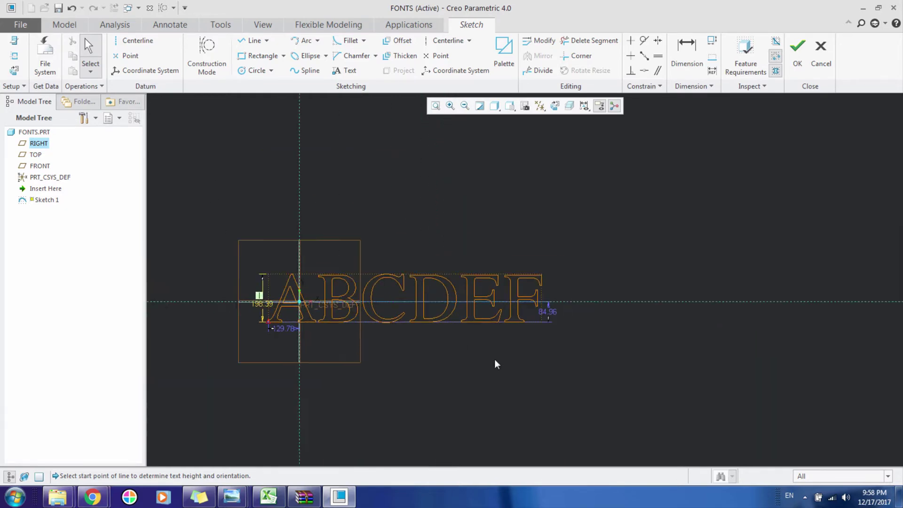
pyautogui.scroll(1, 253, 300)
# Step: Open the dafont.com result from the Google search in a new tab
pyautogui.moveTo(102, 500)
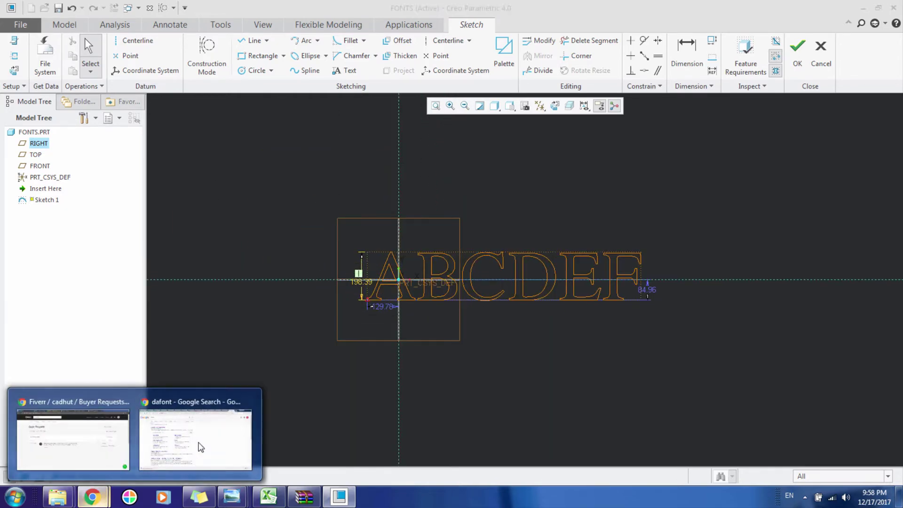
pyautogui.click(201, 442)
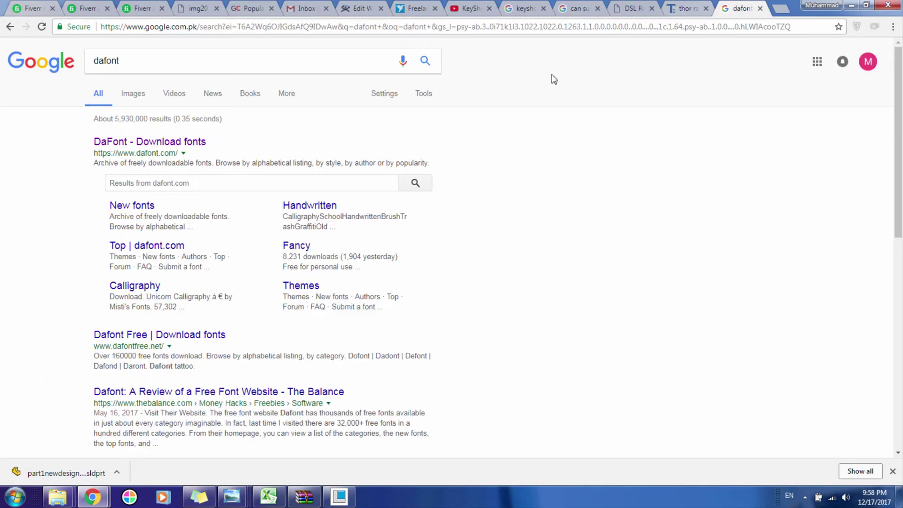
pyautogui.rightClick(151, 142)
pyautogui.click(172, 146)
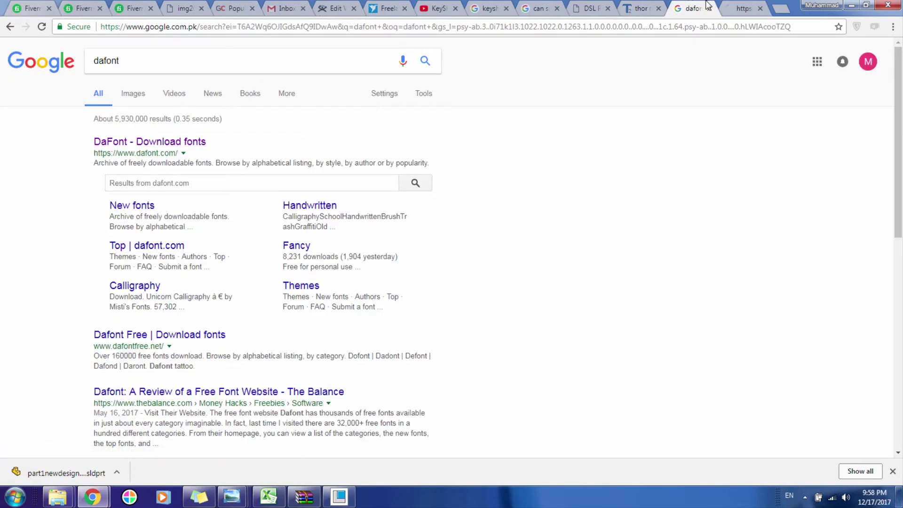
pyautogui.click(738, 8)
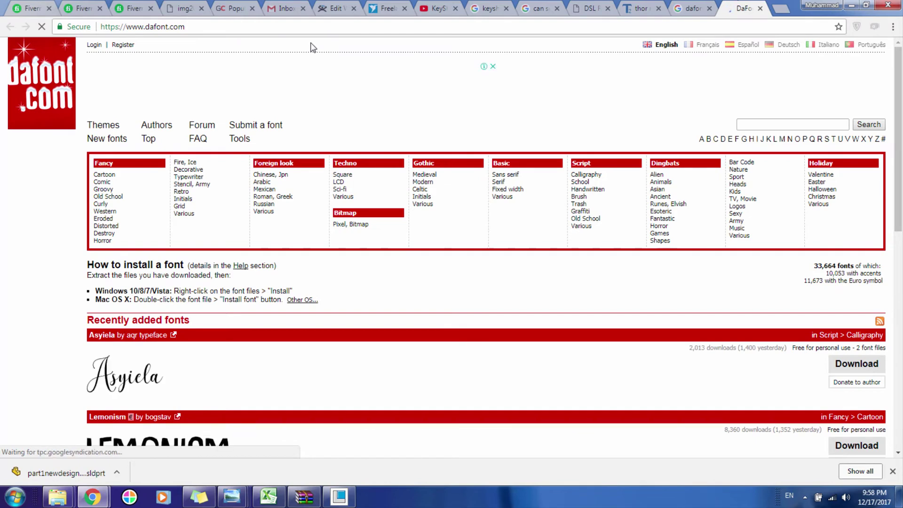
pyautogui.click(692, 5)
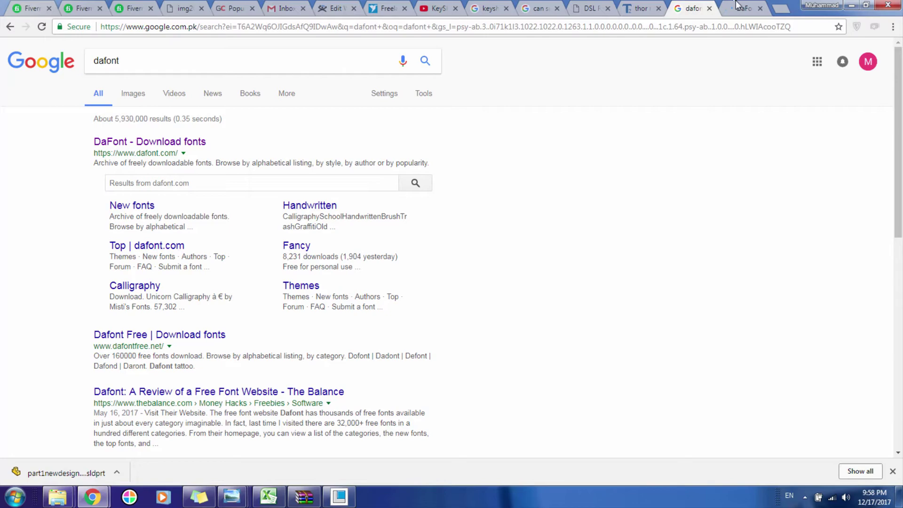
pyautogui.hotkey('ctrl', 'Tab')
# Step: Find Fantastic Reason in Recently added fonts and download fantastic_reason.zip
pyautogui.scroll(-6, 94, 263)
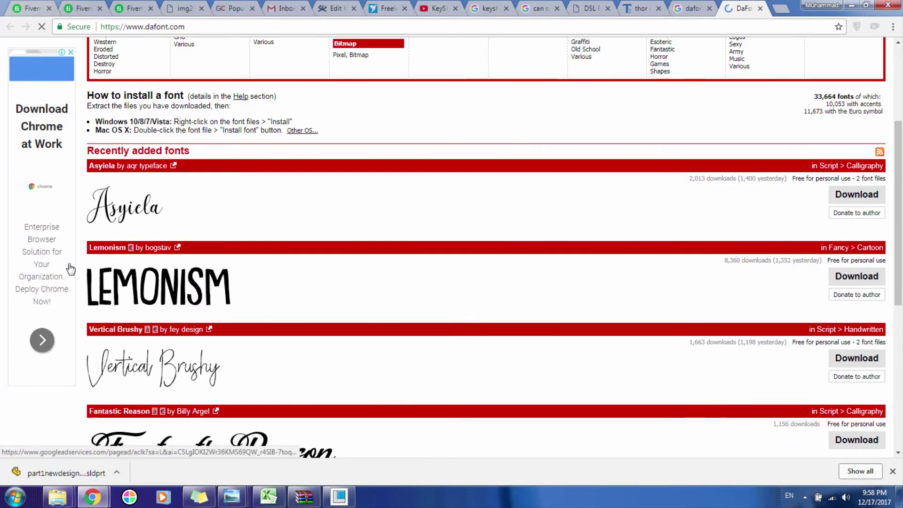
pyautogui.scroll(-2, 112, 283)
pyautogui.scroll(7, 123, 263)
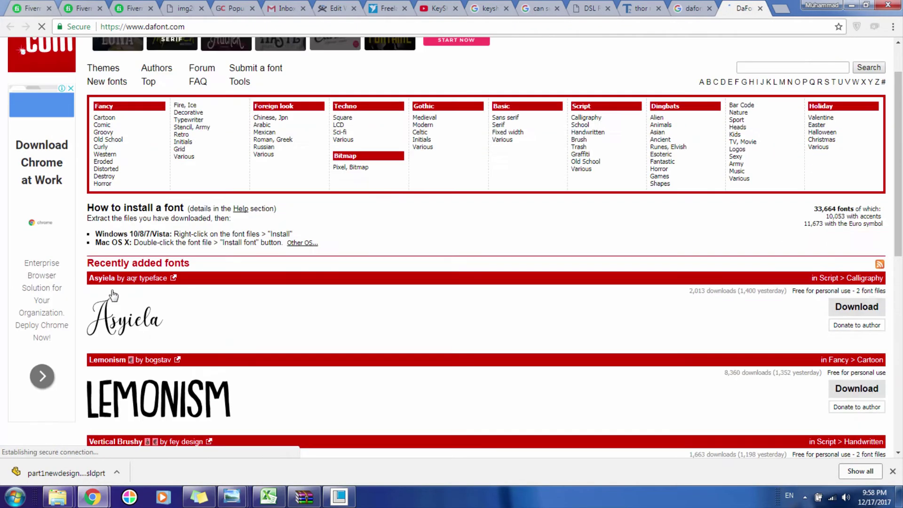
pyautogui.scroll(-2, 140, 239)
pyautogui.scroll(-7, 140, 238)
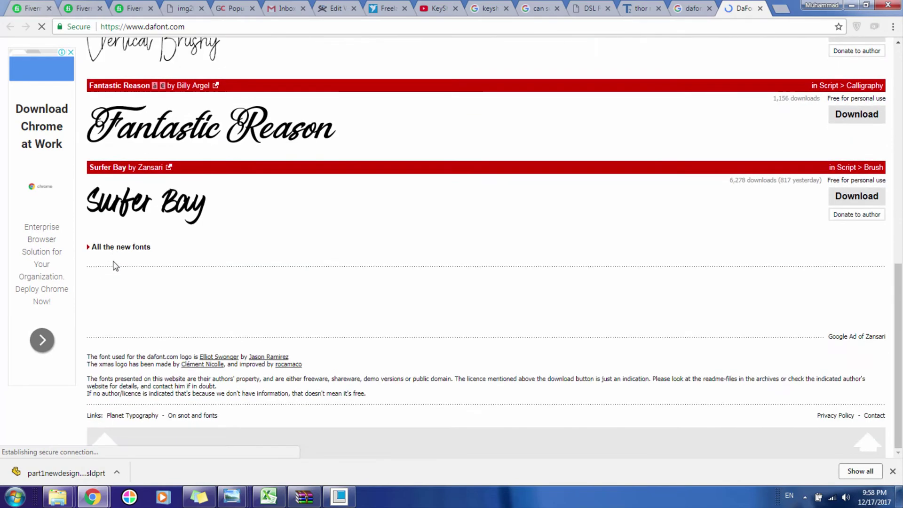
pyautogui.scroll(5, 115, 264)
pyautogui.click(226, 339)
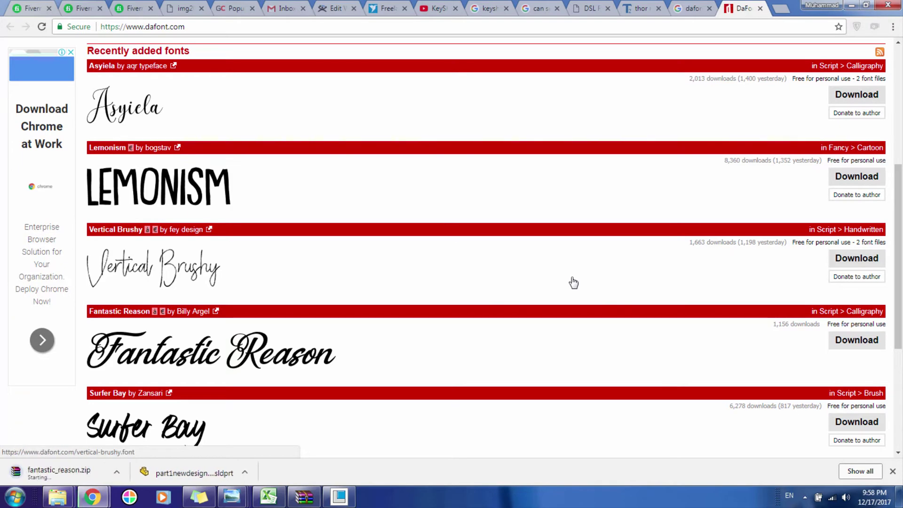
# Step: Install the Fantastic Reason Personal Use TrueType font from fantastic_reason.zip
pyautogui.click(37, 475)
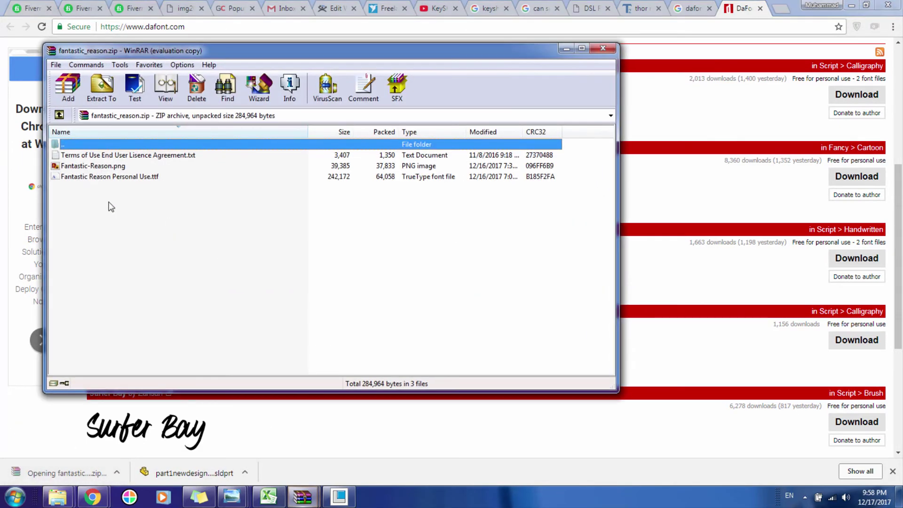
pyautogui.click(93, 181)
pyautogui.doubleClick(92, 181)
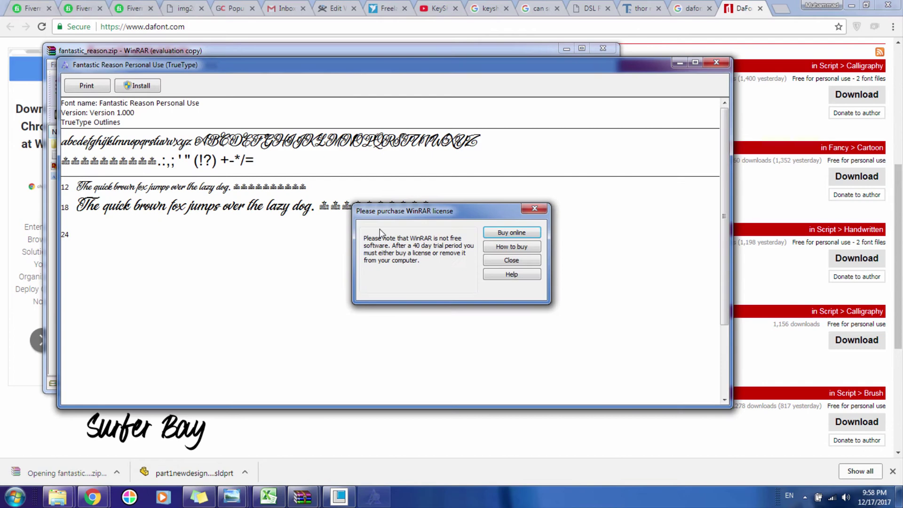
pyautogui.click(137, 85)
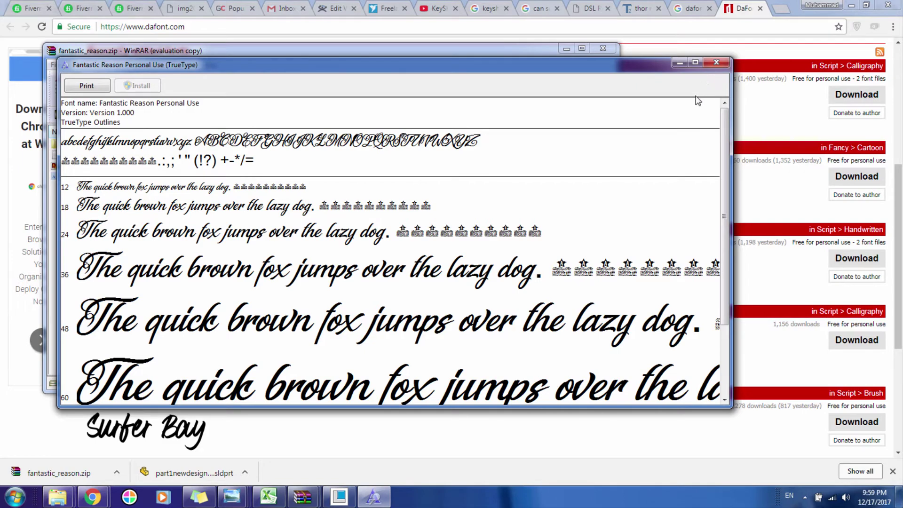
# Step: Close the font viewer and WinRAR and return to the Creo sketch
pyautogui.click(716, 62)
pyautogui.click(719, 48)
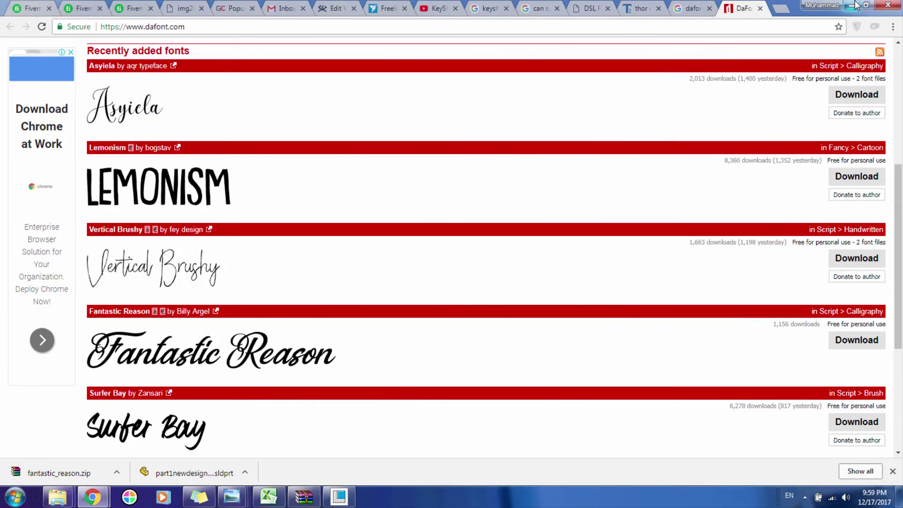
pyautogui.hotkey('alt', 'Tab')
pyautogui.scroll(-2, 346, 278)
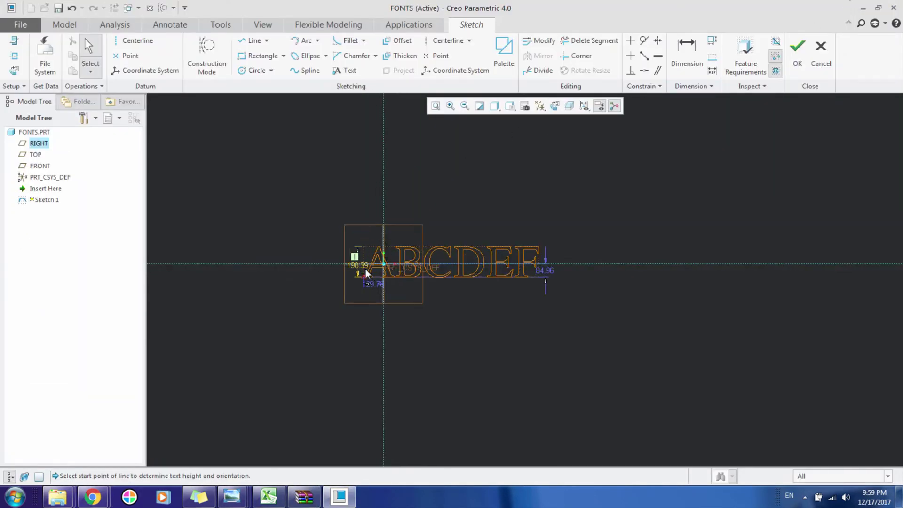
pyautogui.scroll(5, 366, 269)
# Step: Reopen the ABCDEF text's settings and check the font list, keeping CG Times
pyautogui.click(339, 71)
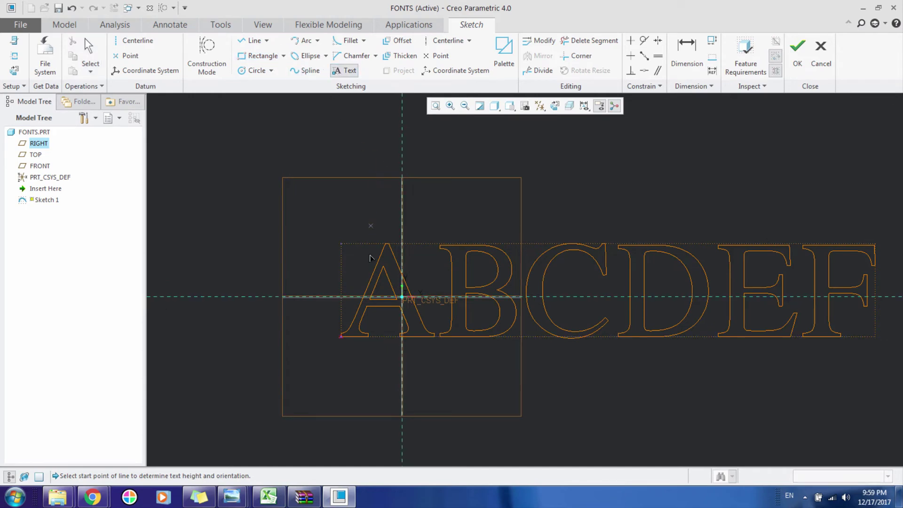
pyautogui.middleClick(312, 151)
pyautogui.doubleClick(375, 278)
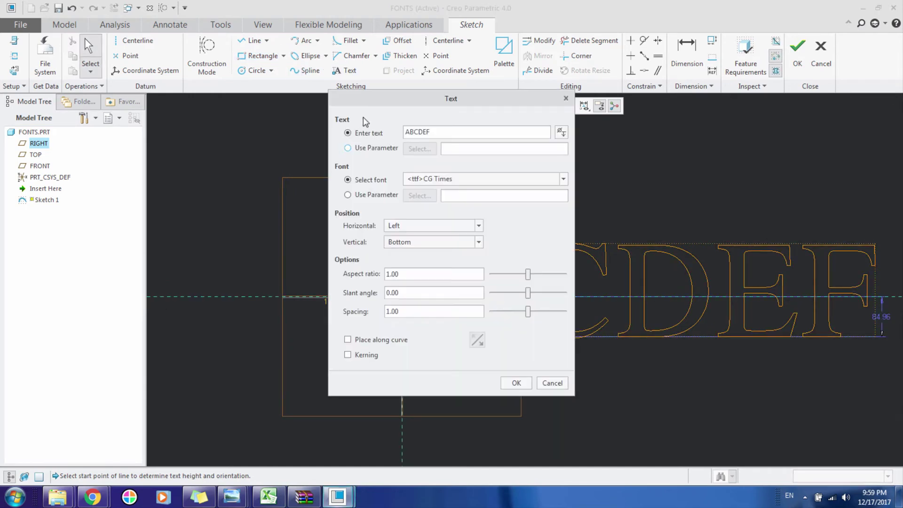
pyautogui.moveTo(441, 99); pyautogui.dragTo(261, 81)
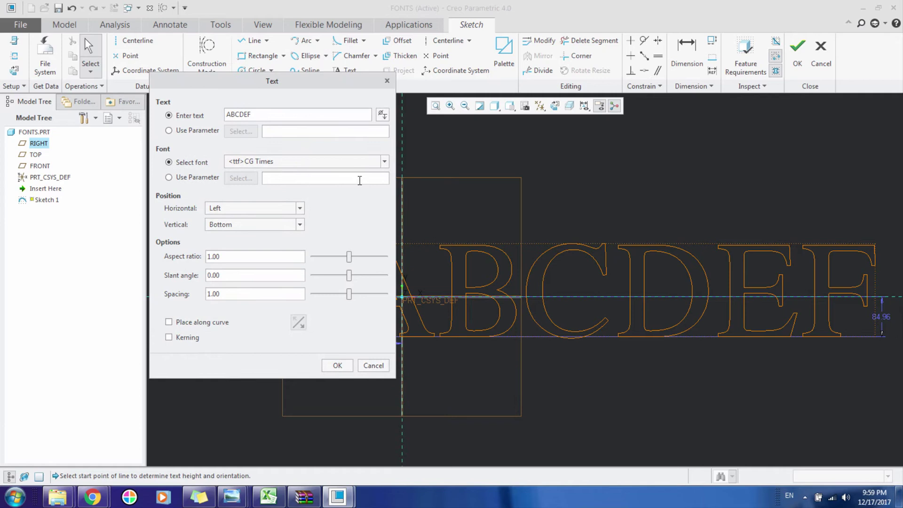
pyautogui.click(344, 166)
pyautogui.scroll(-10, 254, 226)
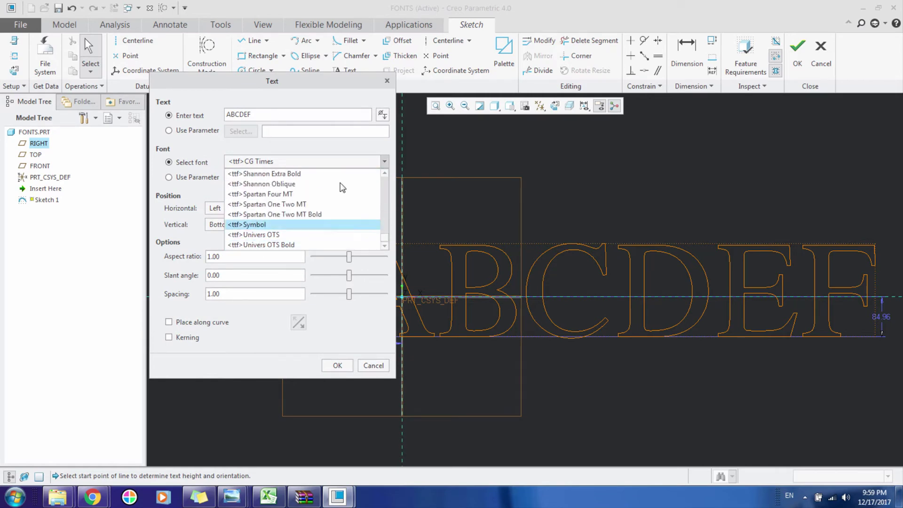
pyautogui.click(299, 85)
# Step: Close the Text dialog without changes and zoom around the dimensioned sketch
pyautogui.click(387, 83)
pyautogui.scroll(2, 297, 237)
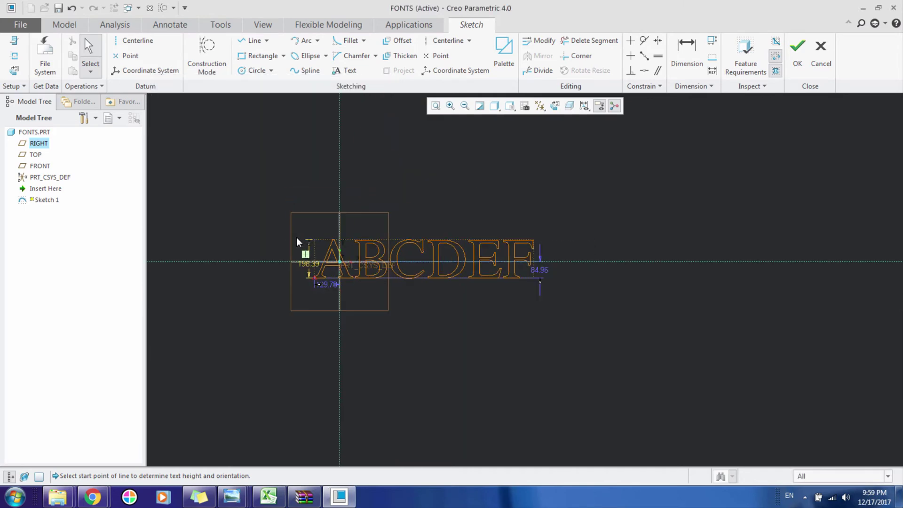
pyautogui.scroll(-2, 328, 277)
pyautogui.scroll(2, 345, 262)
pyautogui.scroll(-1, 283, 236)
pyautogui.scroll(-2, 404, 237)
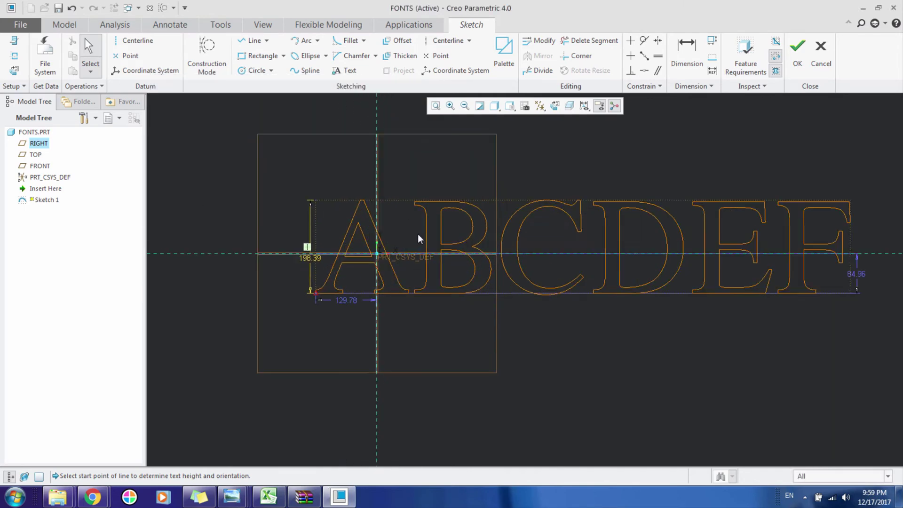
pyautogui.scroll(3, 366, 235)
pyautogui.scroll(-3, 366, 230)
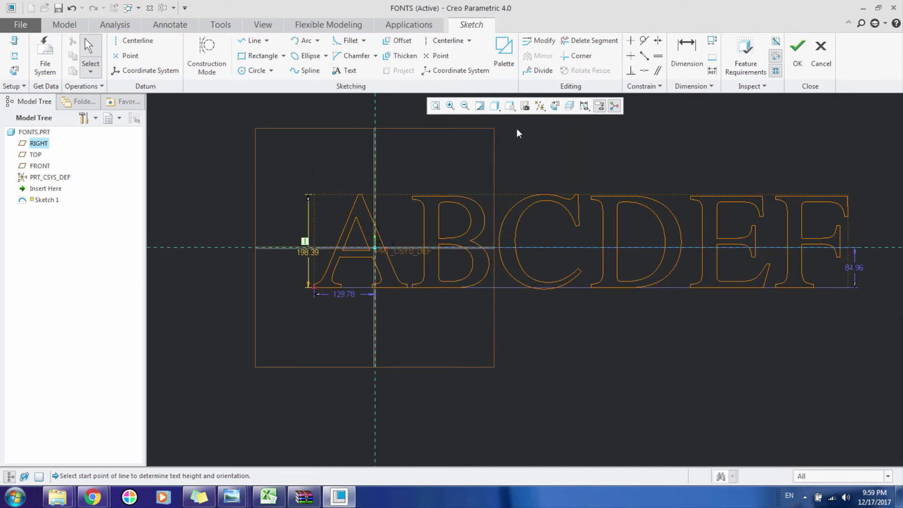
# Step: Quit Sketcher without saving, discarding Sketch 1, and bring up the File menu
pyautogui.click(820, 59)
pyautogui.click(487, 268)
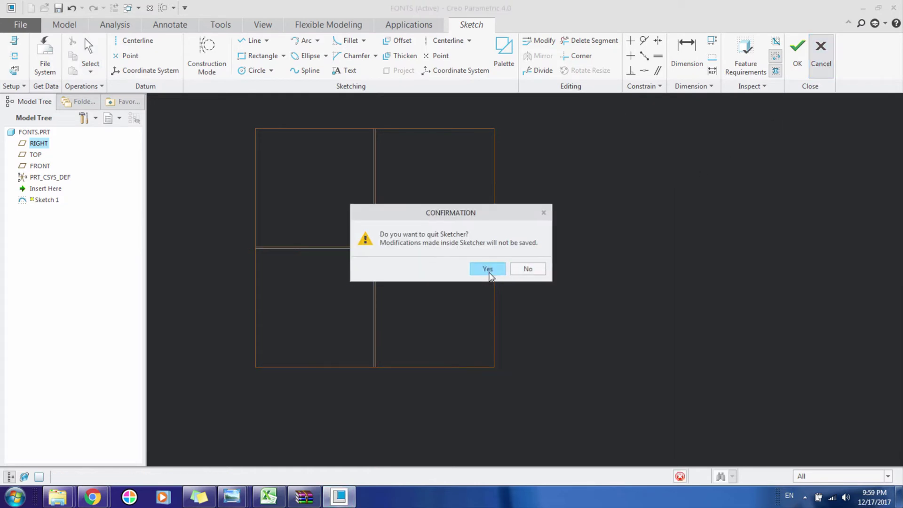
pyautogui.scroll(2, 420, 253)
pyautogui.scroll(-4, 411, 248)
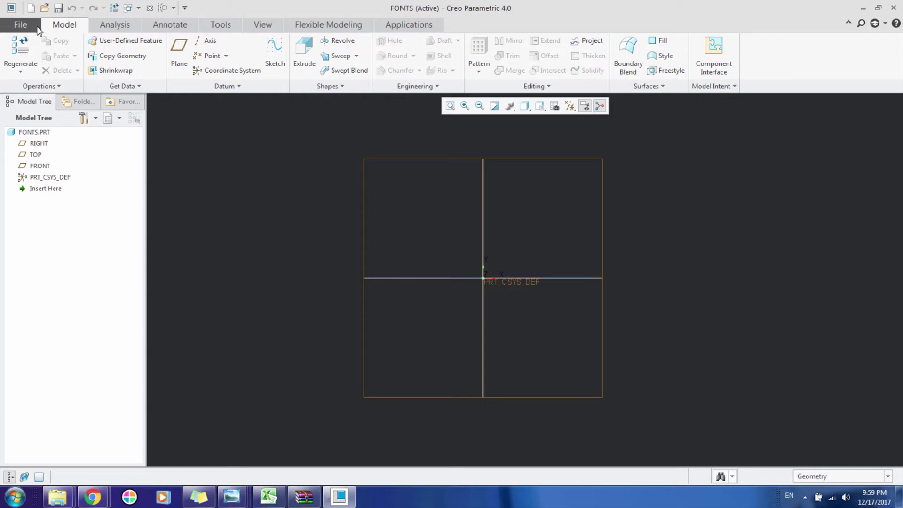
pyautogui.click(24, 23)
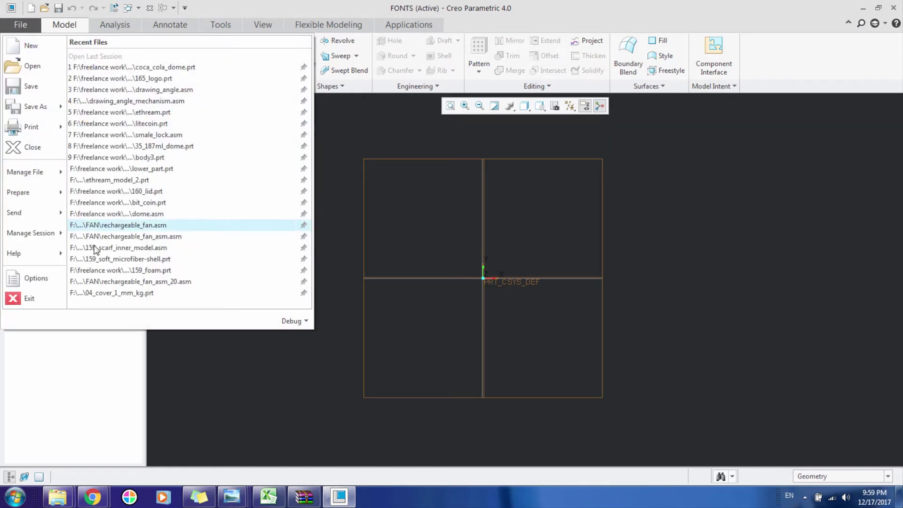
# Step: In Options, open the Configuration Editor and search for options matching 'pro'
pyautogui.click(38, 274)
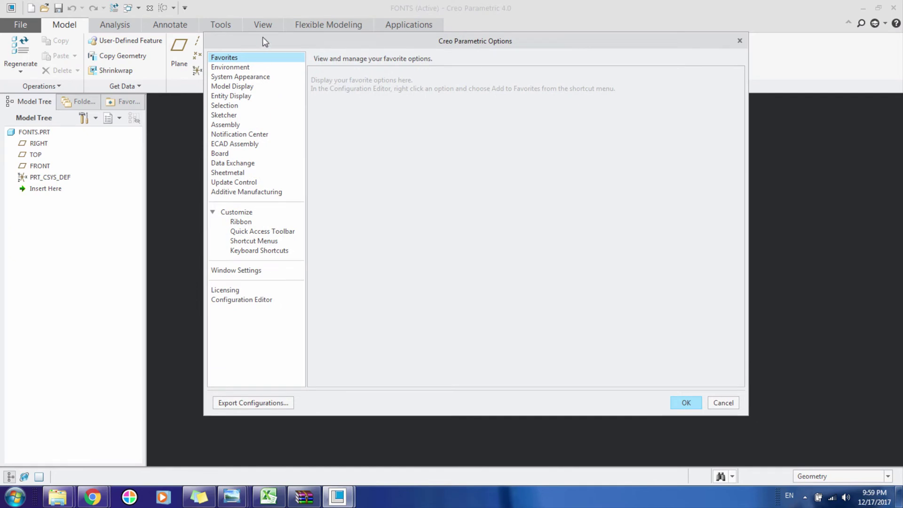
pyautogui.click(264, 290)
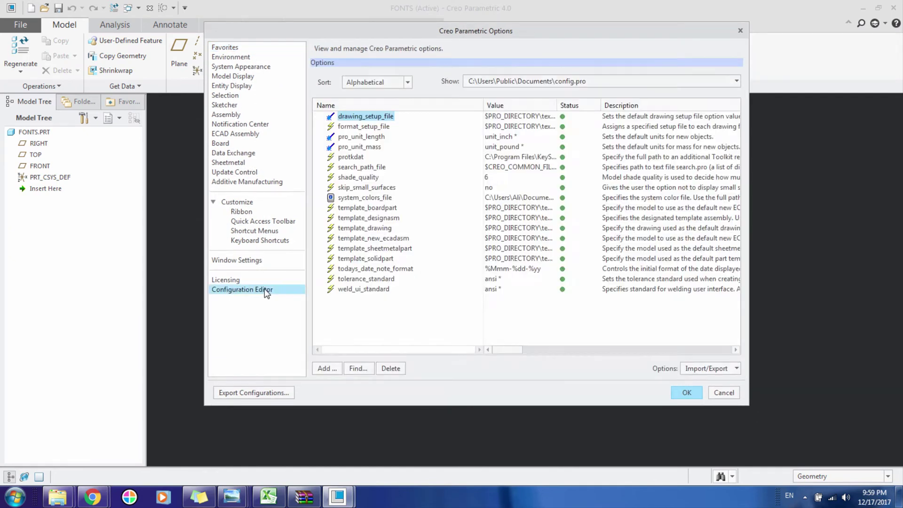
pyautogui.click(357, 369)
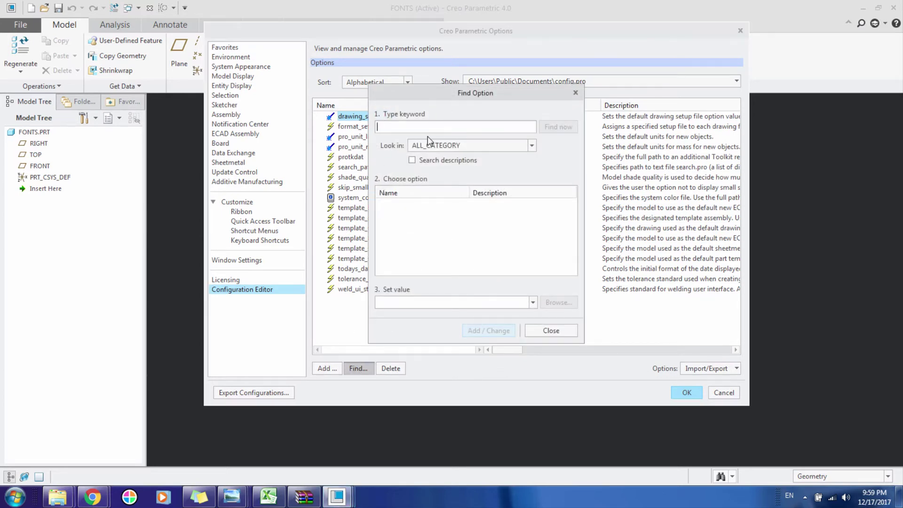
pyautogui.write('pro_font')
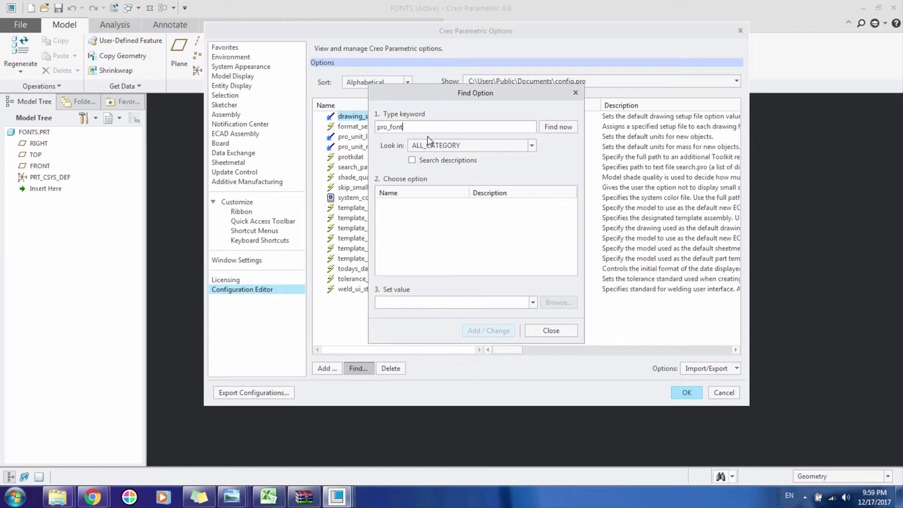
pyautogui.press('Return')
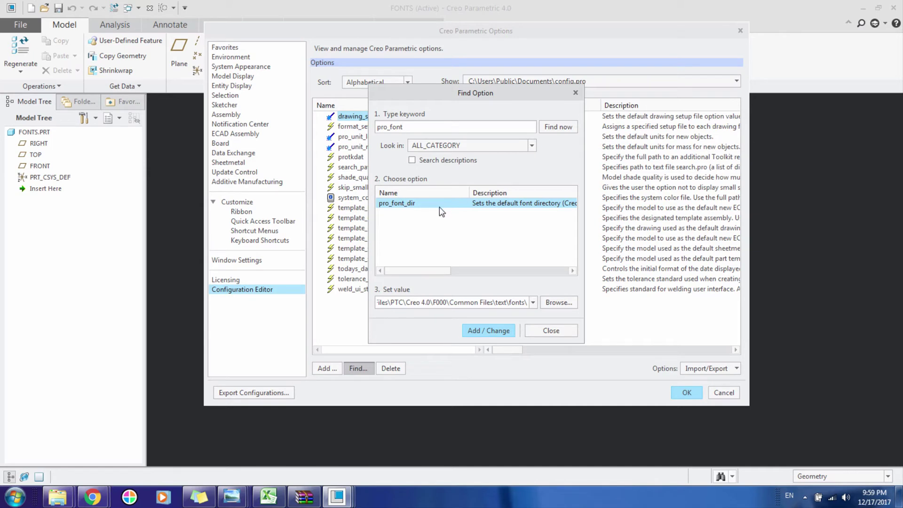
# Step: Add pro_font_dir with the Creo fonts folder path and close the search
pyautogui.moveTo(436, 91); pyautogui.dragTo(636, 102)
pyautogui.click(460, 316)
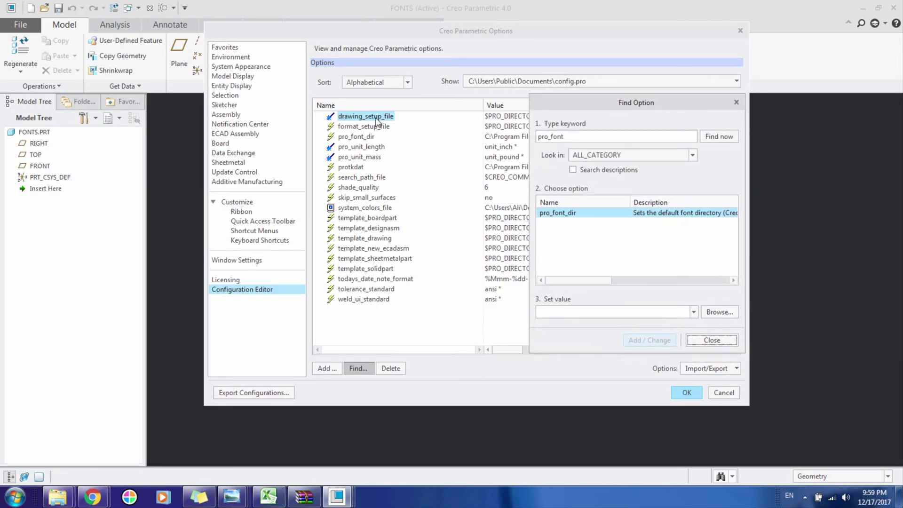
pyautogui.moveTo(559, 112); pyautogui.dragTo(87, 126)
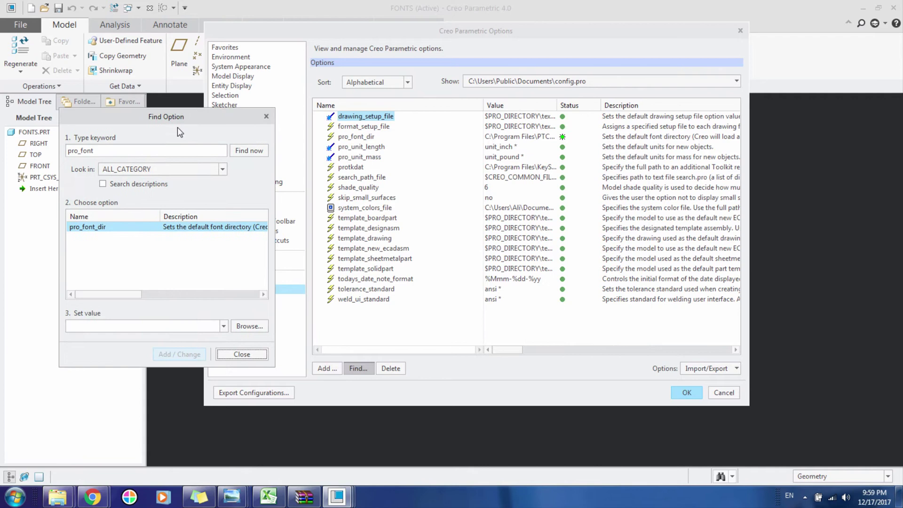
pyautogui.moveTo(226, 115); pyautogui.dragTo(270, 92)
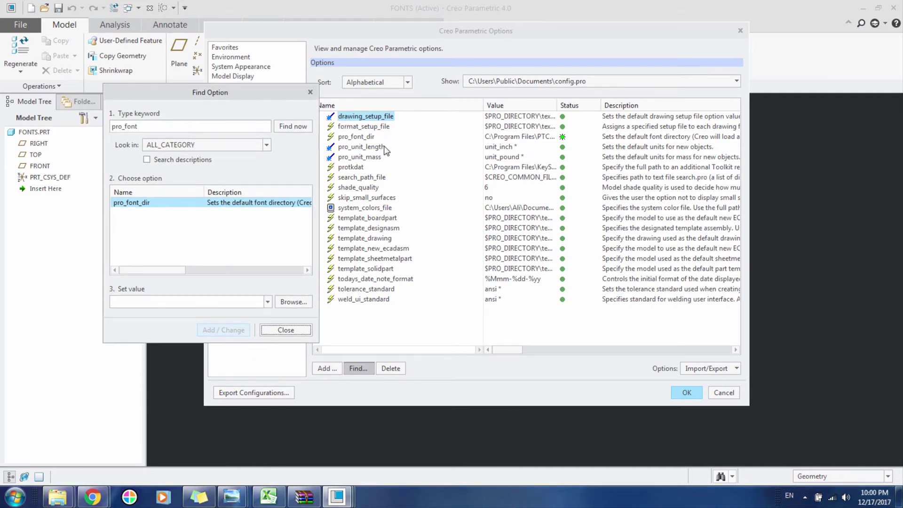
pyautogui.click(285, 331)
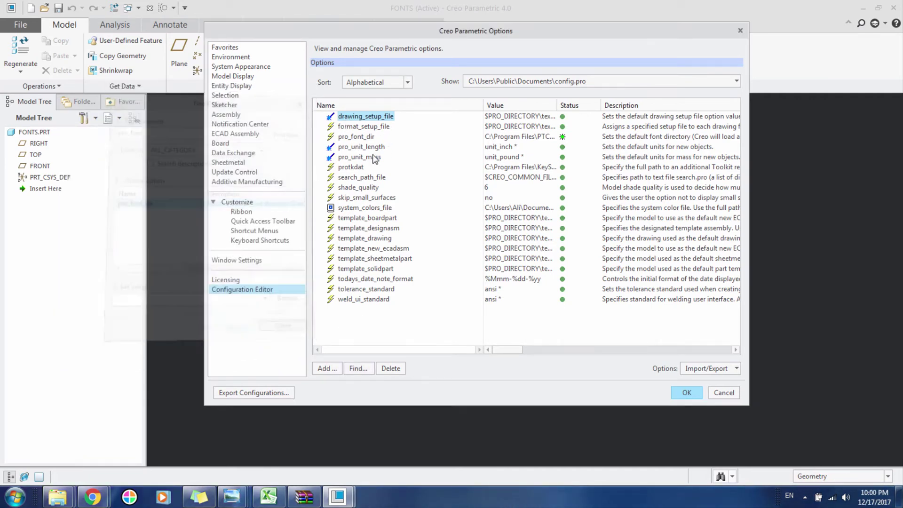
# Step: Select the pro_font_dir row and widen the Value column to show full paths
pyautogui.click(352, 138)
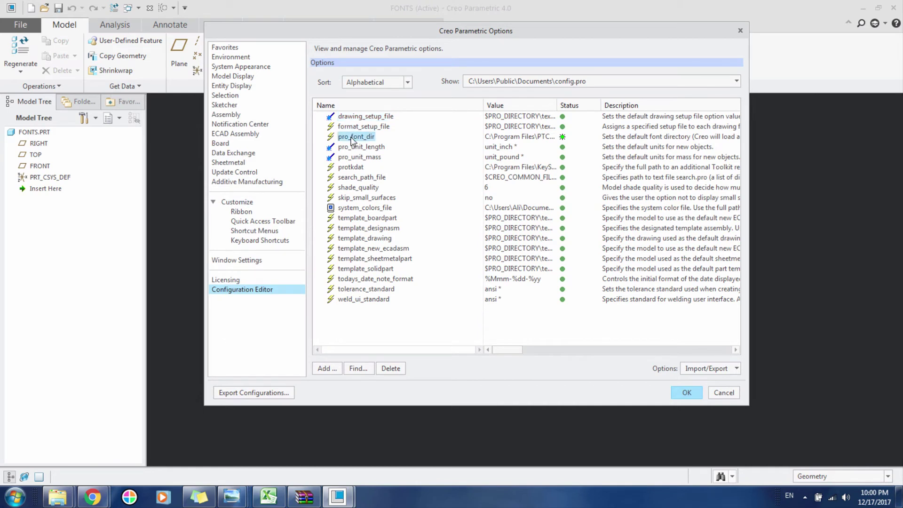
pyautogui.moveTo(554, 106); pyautogui.dragTo(661, 106)
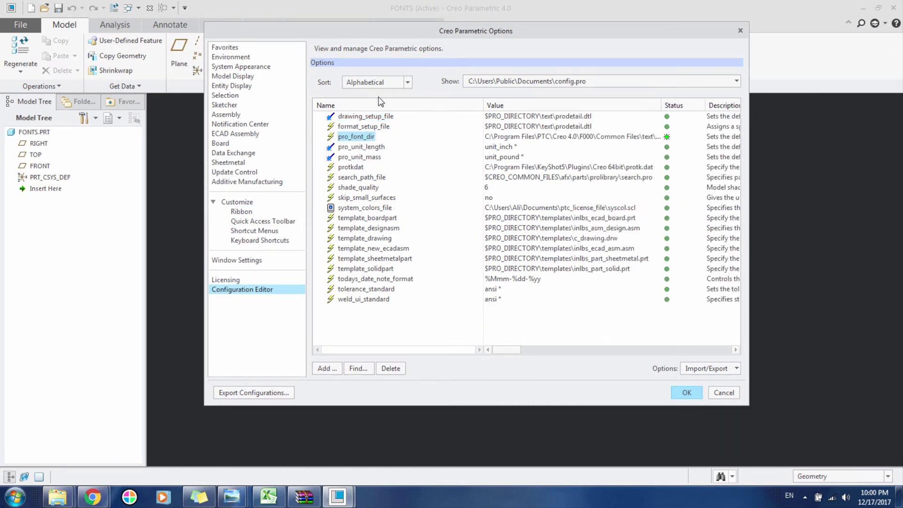
pyautogui.moveTo(423, 38); pyautogui.dragTo(327, 63)
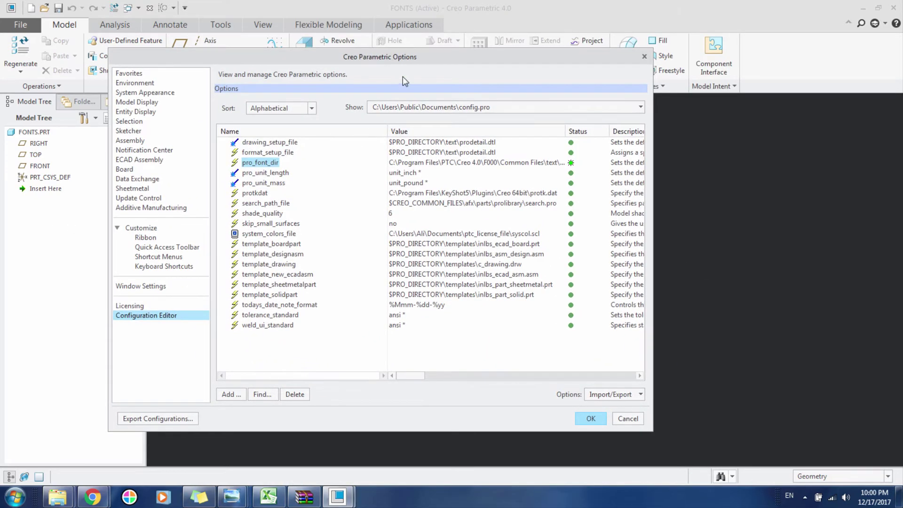
pyautogui.moveTo(397, 61); pyautogui.dragTo(354, 64)
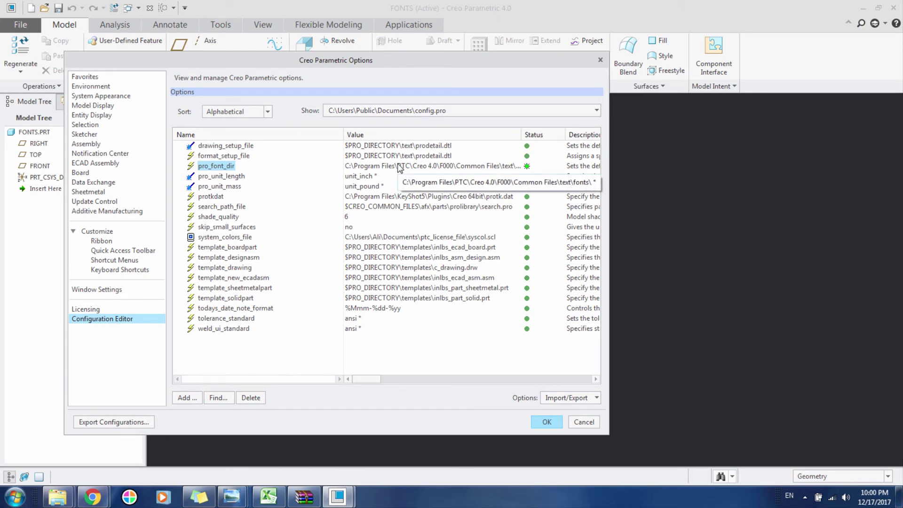
pyautogui.moveTo(475, 60); pyautogui.dragTo(513, 57)
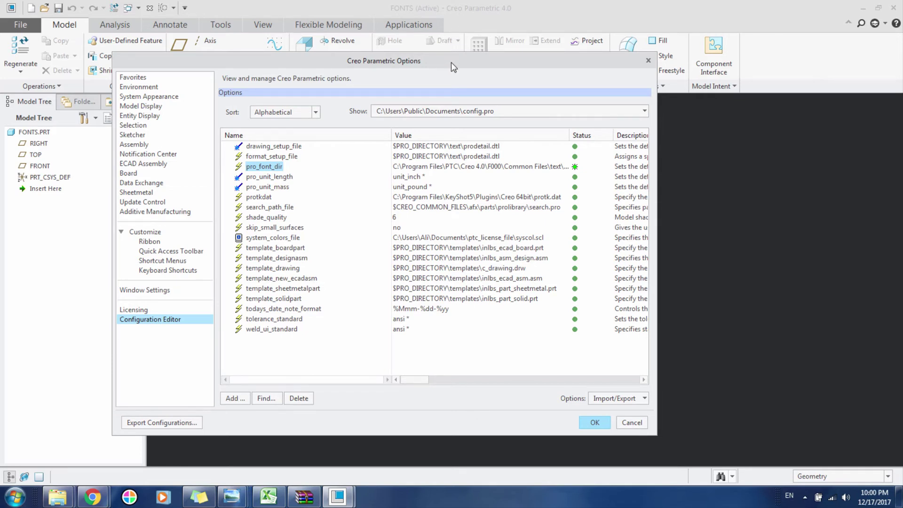
pyautogui.moveTo(451, 62); pyautogui.dragTo(476, 65)
# Step: Edit the pro_font_dir value, picking the existing fonts path, and reopen its choices
pyautogui.doubleClick(493, 171)
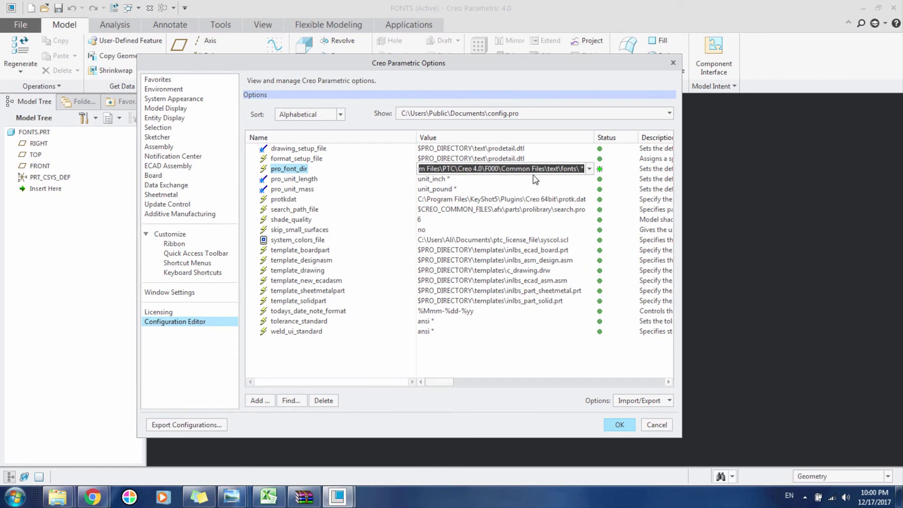
pyautogui.click(589, 170)
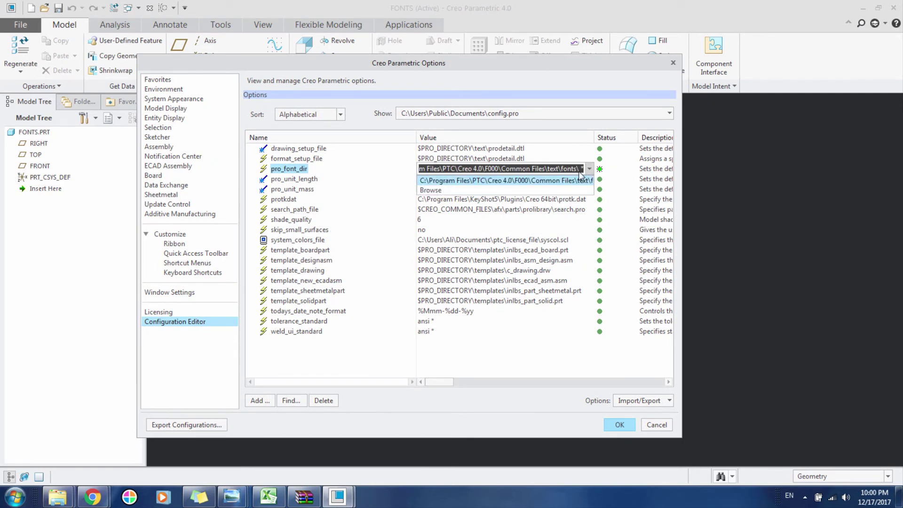
pyautogui.click(581, 180)
pyautogui.click(589, 169)
# Step: Browse to C:\Windows\Fonts and set it as the pro_font_dir value
pyautogui.click(429, 191)
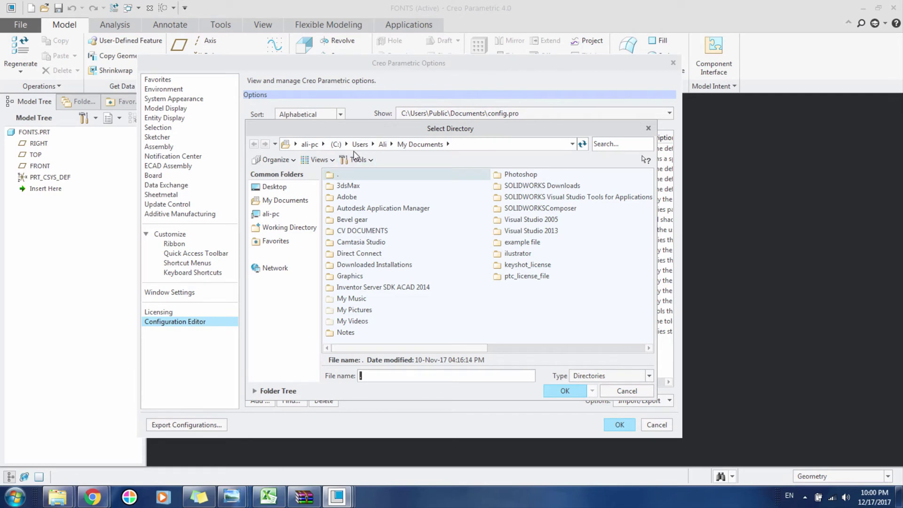
pyautogui.click(335, 144)
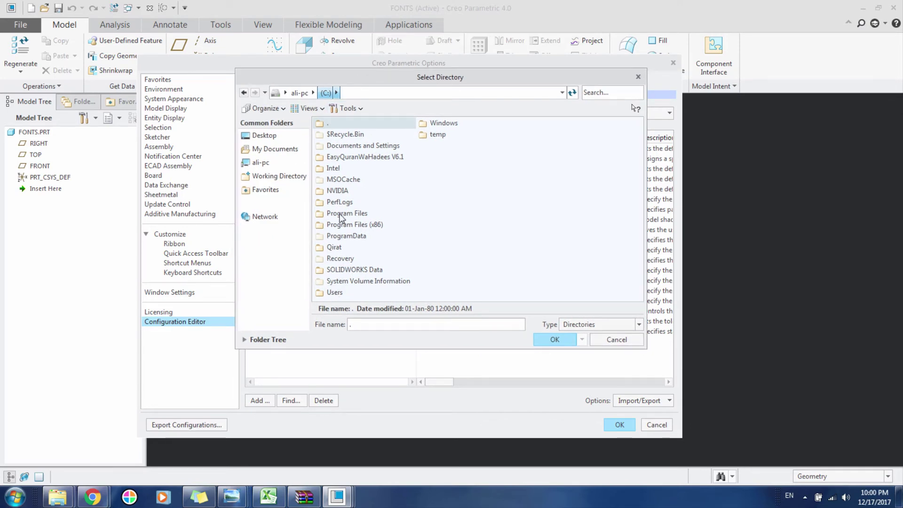
pyautogui.doubleClick(437, 123)
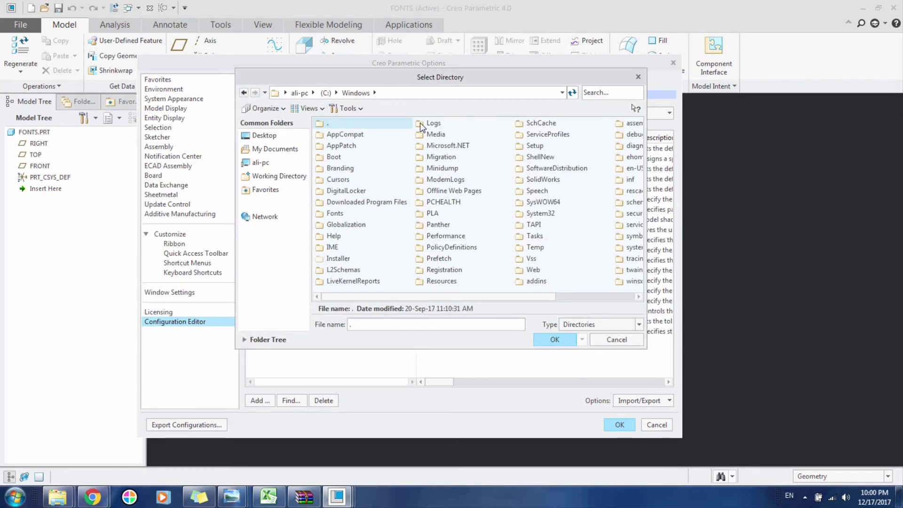
pyautogui.doubleClick(335, 214)
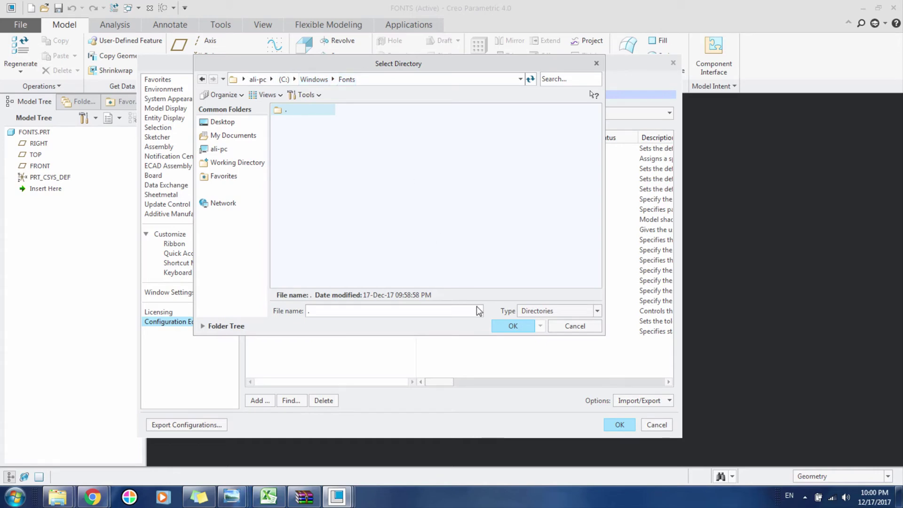
pyautogui.click(496, 327)
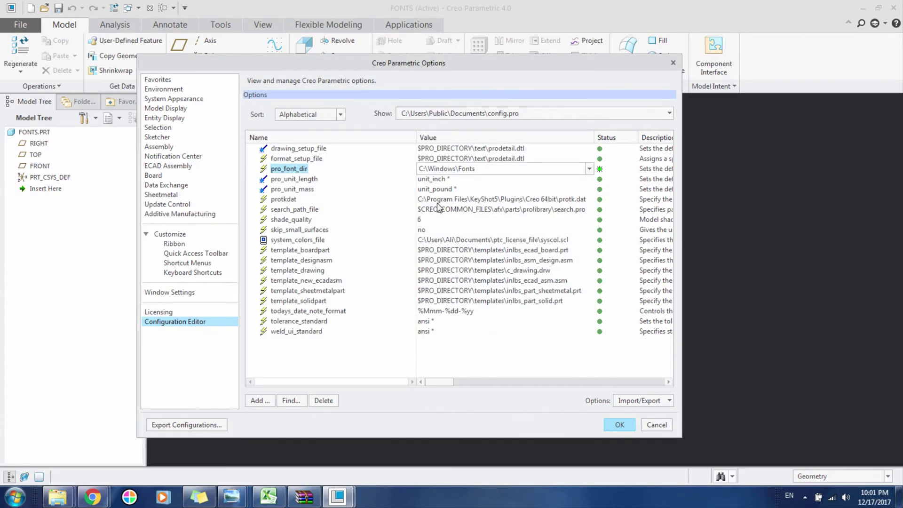
# Step: Check the new pro_font_dir value and apply the changed Creo options
pyautogui.doubleClick(431, 251)
pyautogui.doubleClick(432, 170)
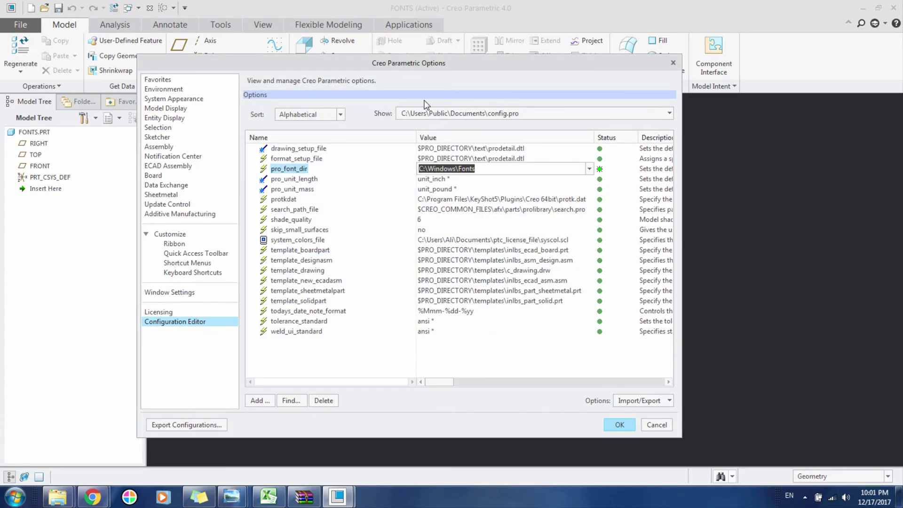
pyautogui.moveTo(424, 70); pyautogui.dragTo(381, 59)
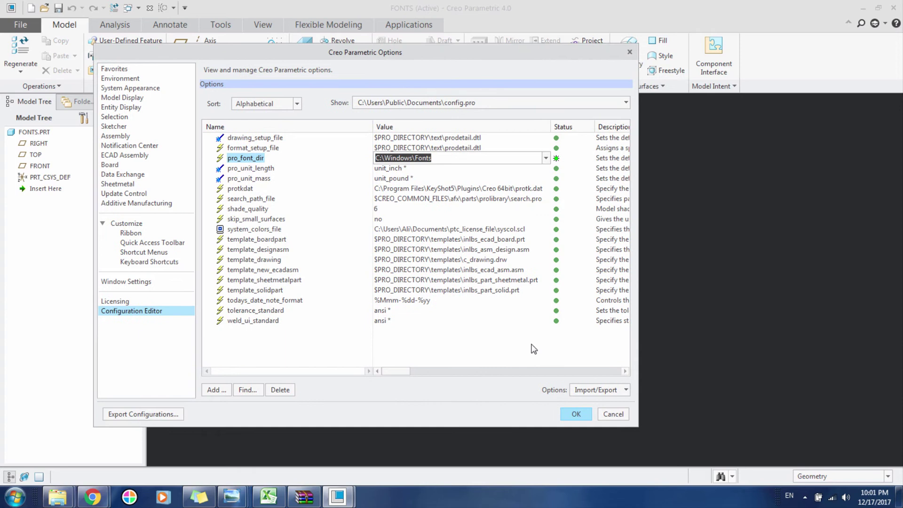
pyautogui.click(576, 414)
# Step: Save the settings into the existing config.pro in C:\Users\Public\Documents
pyautogui.moveTo(376, 184); pyautogui.dragTo(340, 183)
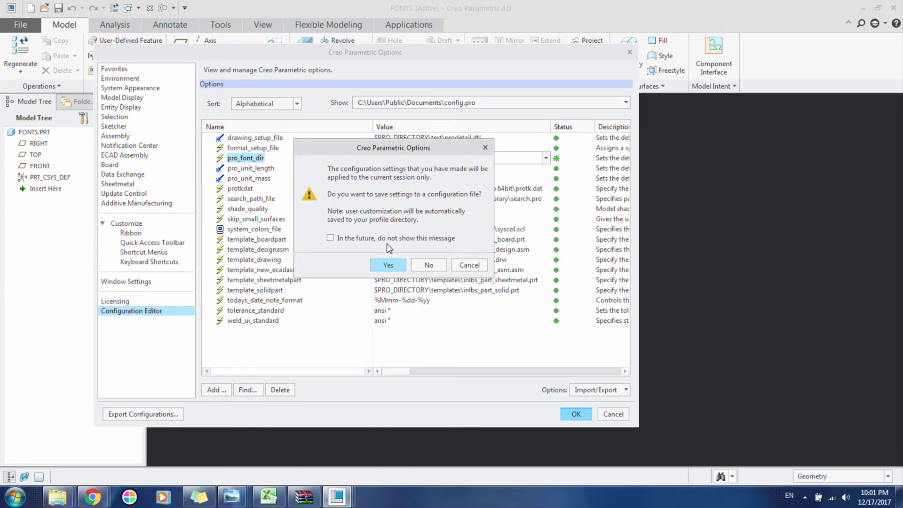
pyautogui.click(388, 265)
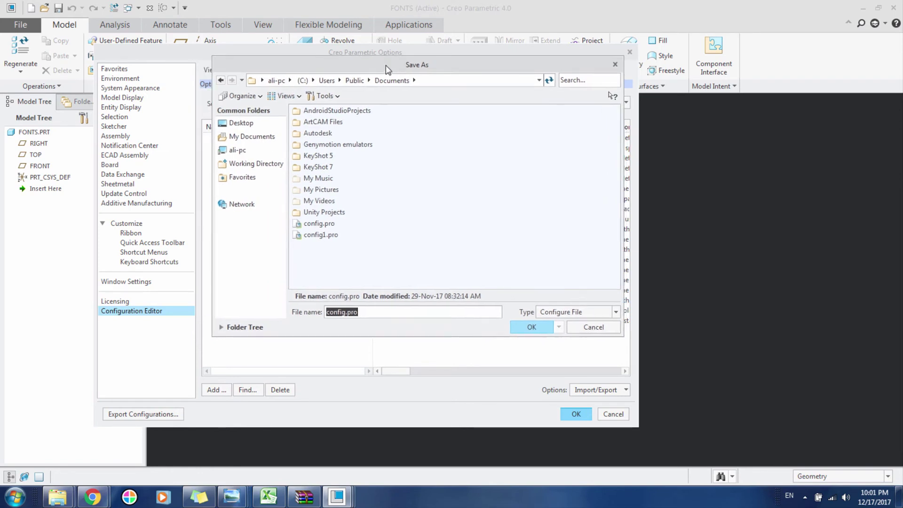
pyautogui.click(313, 223)
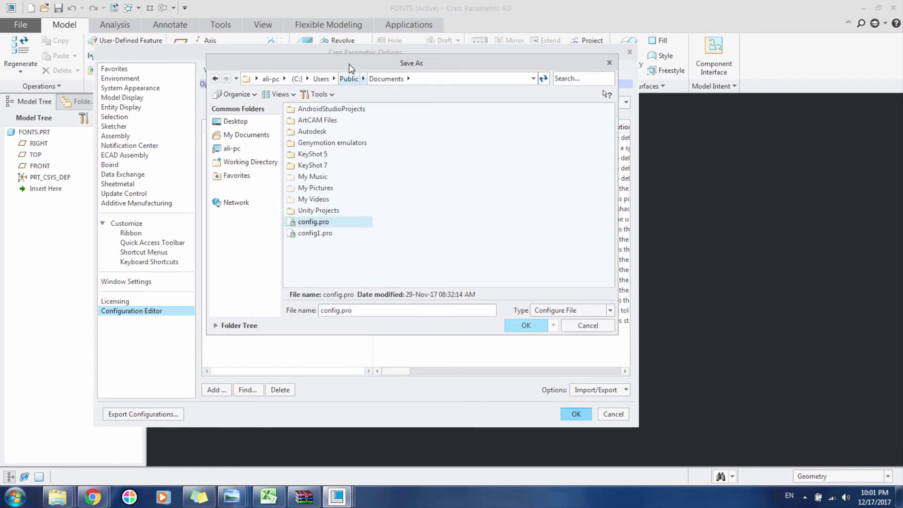
pyautogui.moveTo(349, 64); pyautogui.dragTo(335, 60)
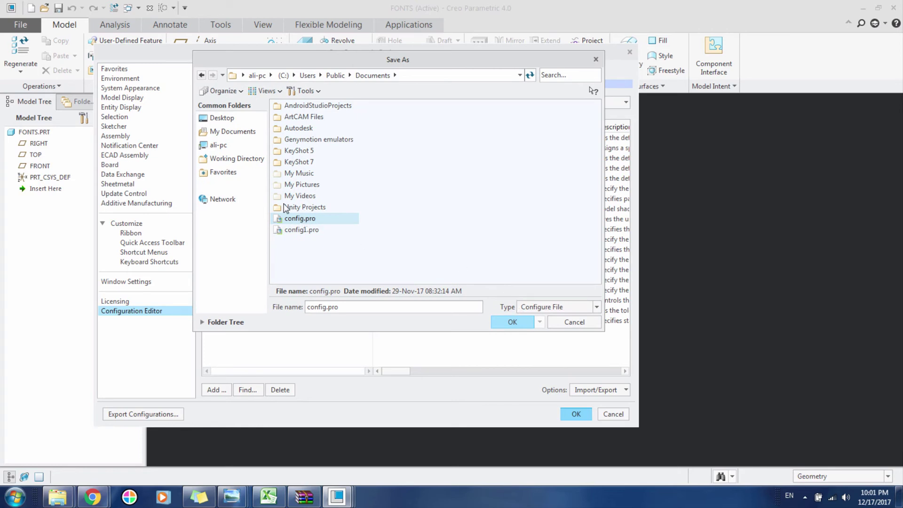
pyautogui.click(511, 322)
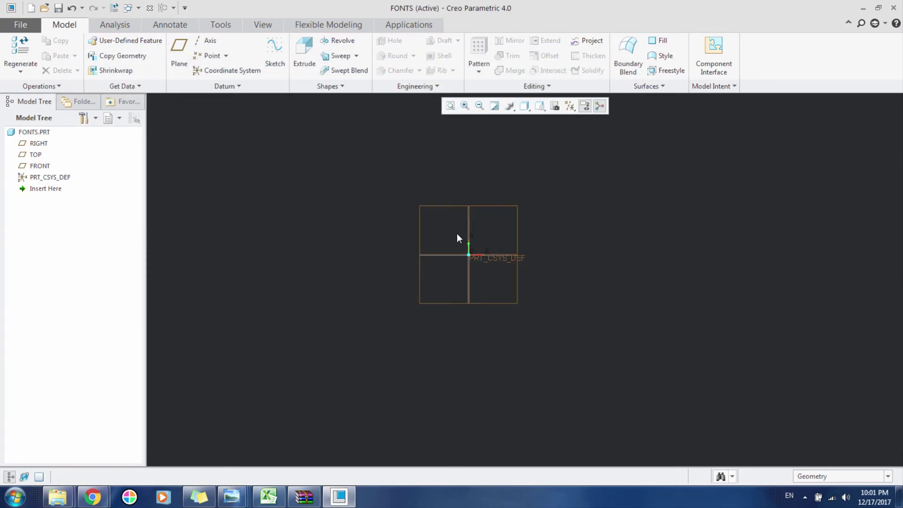
# Step: Close the FONTS part via File > Close and exit Creo Parametric, confirming Yes
pyautogui.scroll(-5, 458, 237)
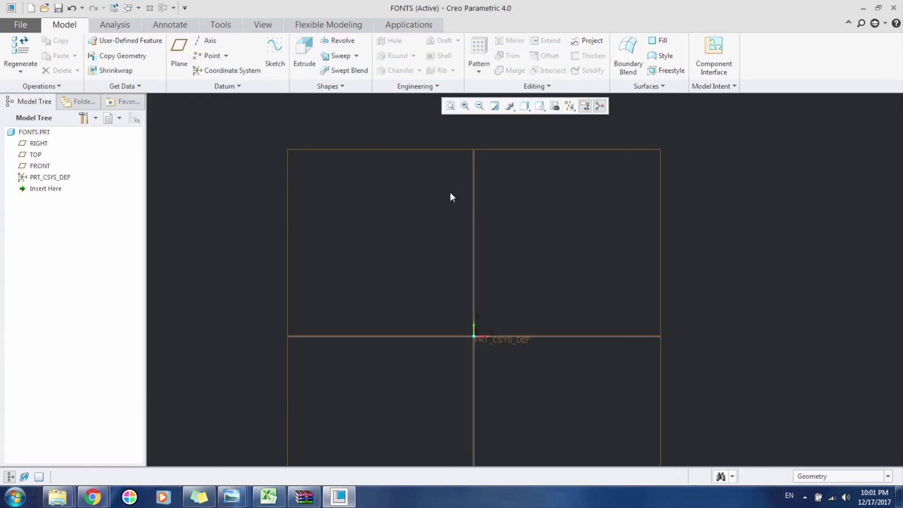
pyautogui.scroll(-1, 449, 216)
pyautogui.scroll(3, 423, 230)
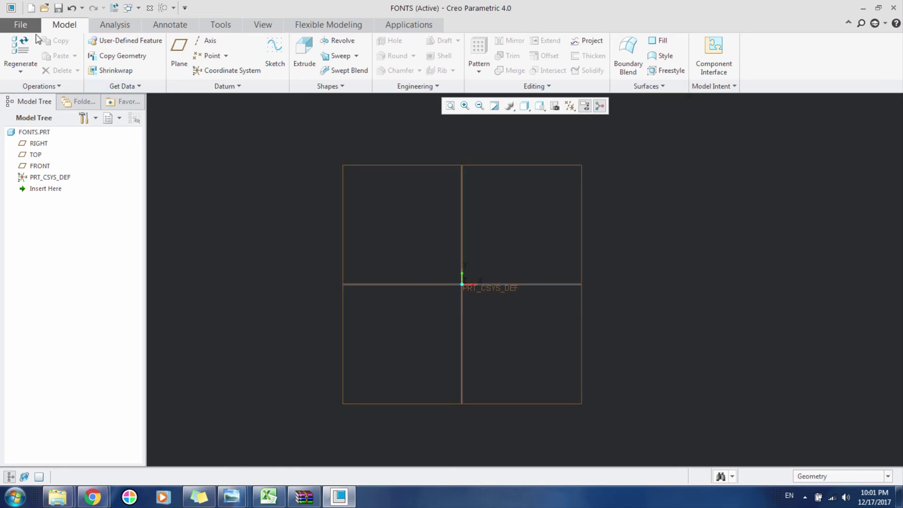
pyautogui.click(21, 25)
pyautogui.click(366, 5)
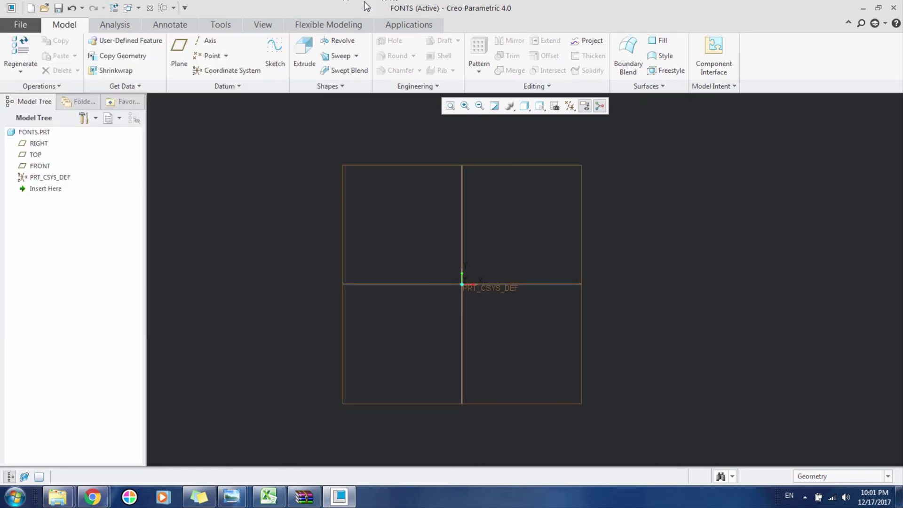
pyautogui.click(20, 25)
pyautogui.click(20, 150)
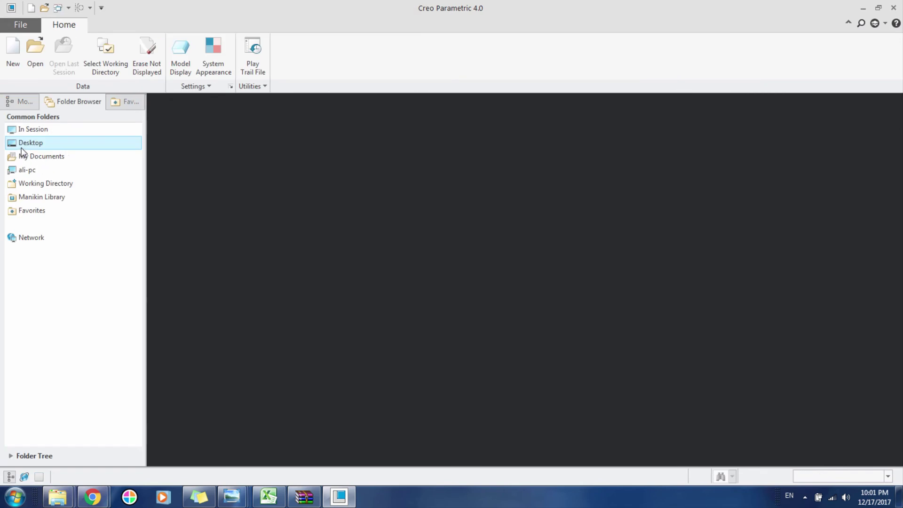
pyautogui.click(892, 9)
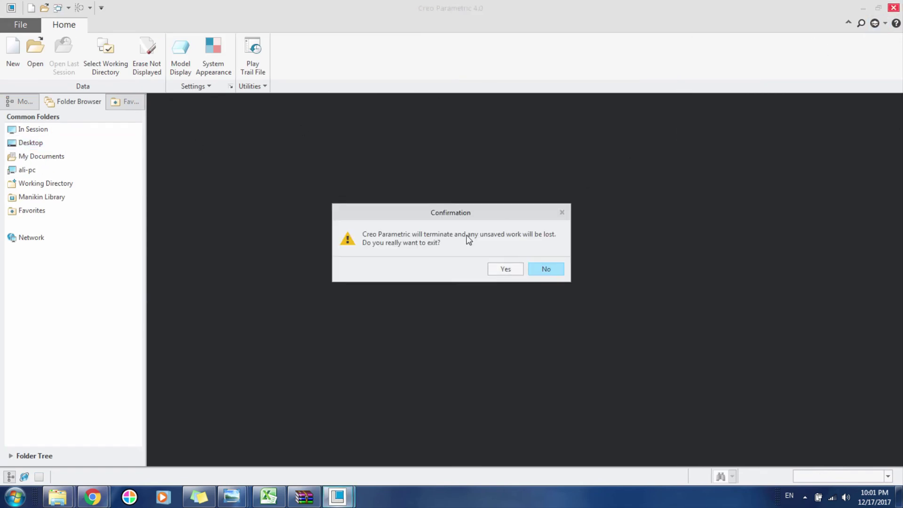
pyautogui.click(501, 269)
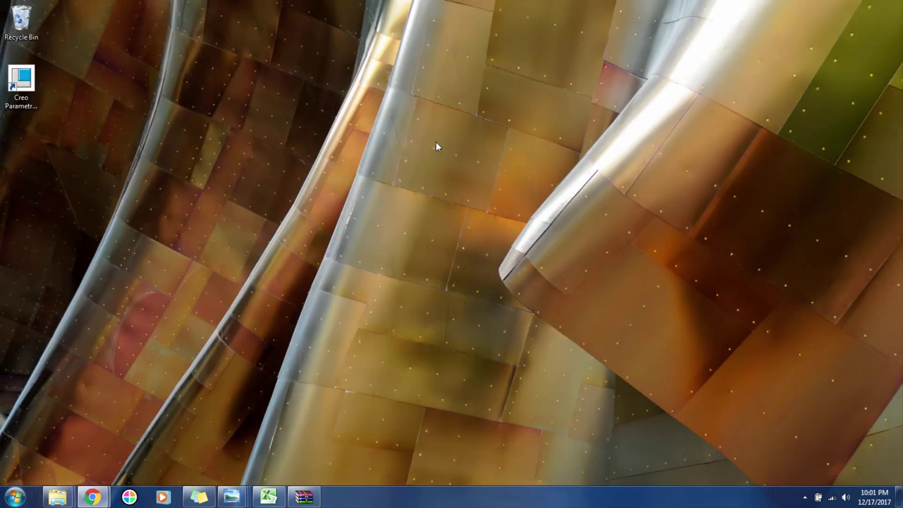
# Step: Relaunch Creo Parametric from the desktop shortcut and close the Resource Center
pyautogui.rightClick(32, 85)
pyautogui.click(61, 93)
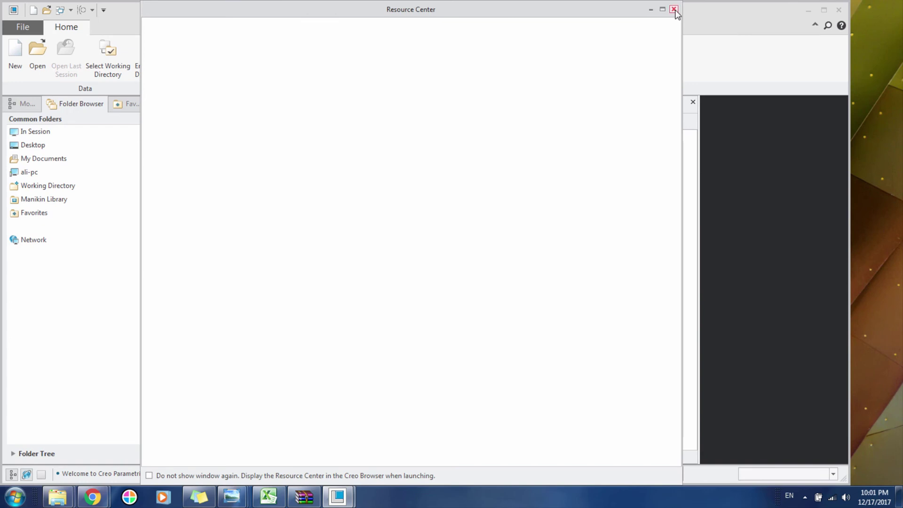
pyautogui.click(676, 9)
pyautogui.click(702, 100)
# Step: Create a new solid part named fonts using the mmns_part_solid template
pyautogui.click(15, 54)
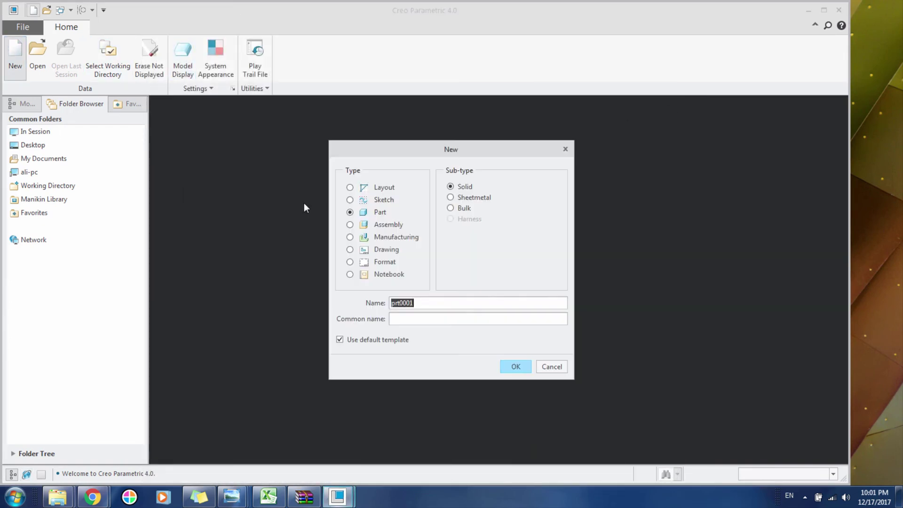
pyautogui.write('fonts')
pyautogui.click(515, 369)
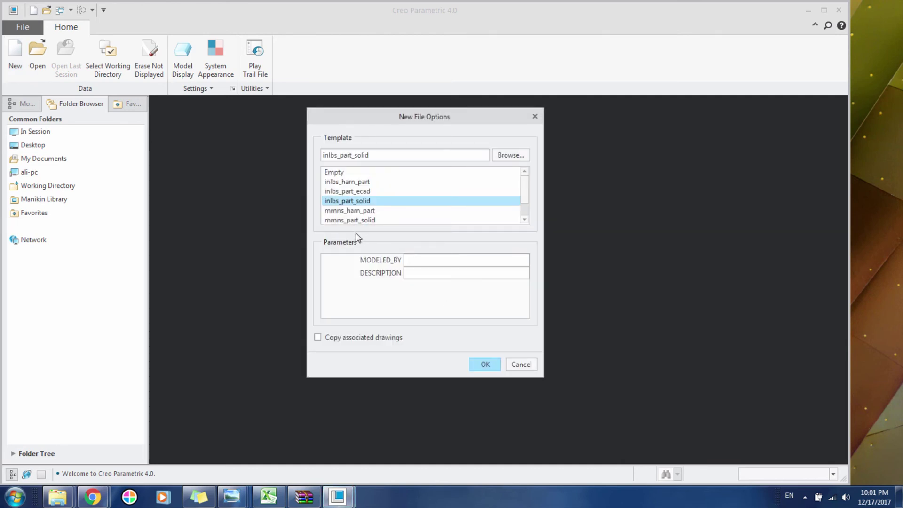
pyautogui.scroll(-1, 349, 216)
pyautogui.click(344, 200)
pyautogui.click(484, 364)
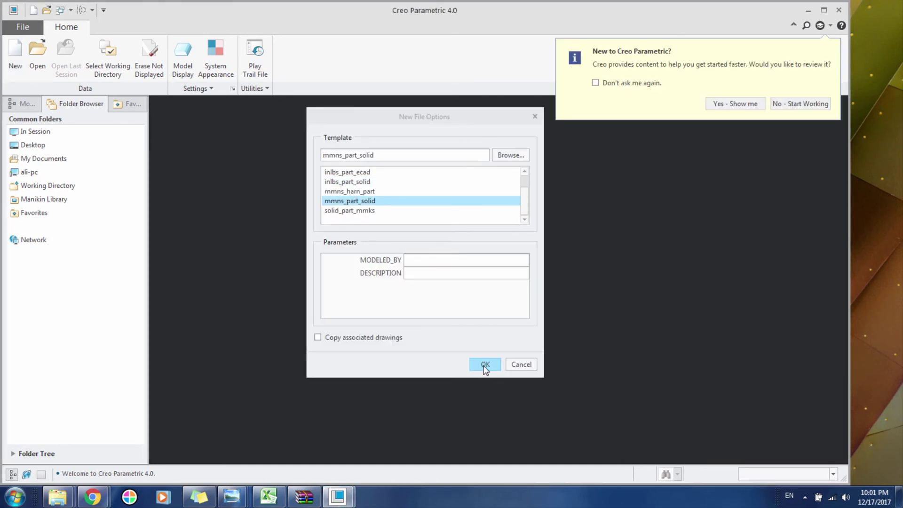
# Step: Start an Extrude feature sketched on the TOP datum plane
pyautogui.click(801, 104)
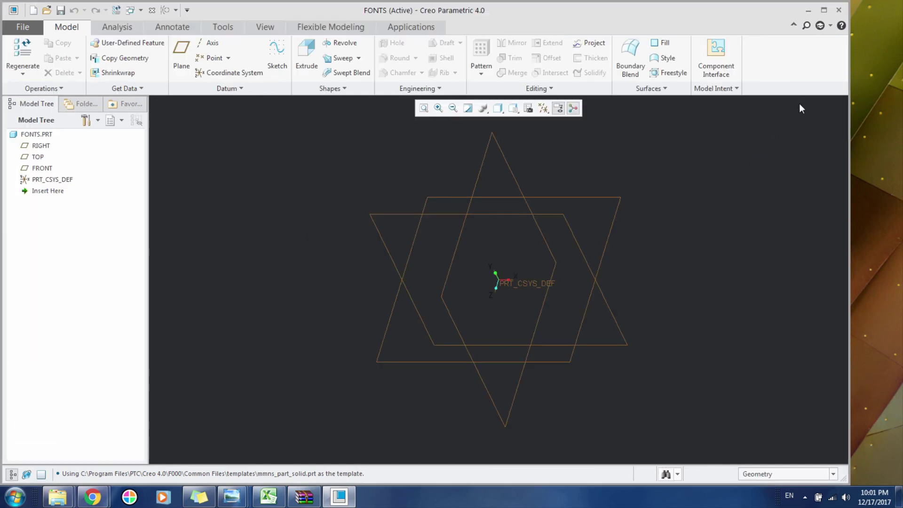
pyautogui.click(425, 250)
pyautogui.scroll(3, 324, 268)
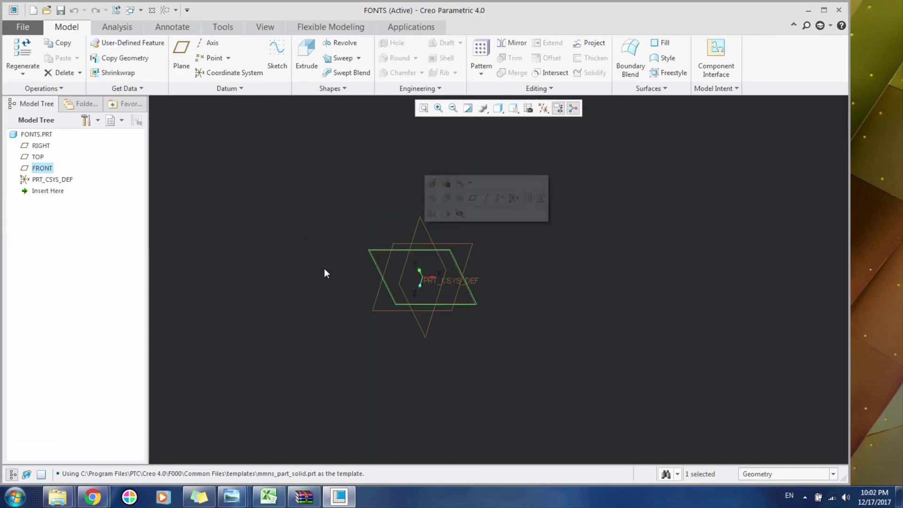
pyautogui.scroll(-3, 348, 270)
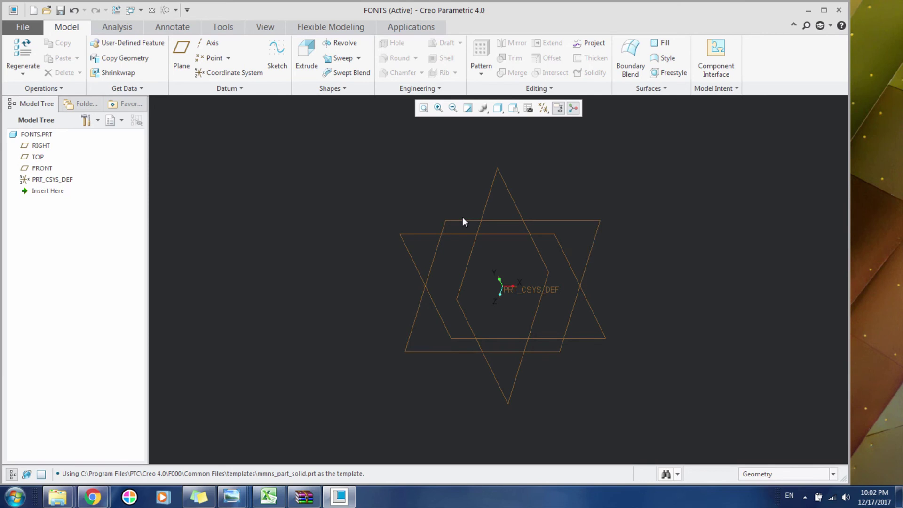
pyautogui.click(462, 218)
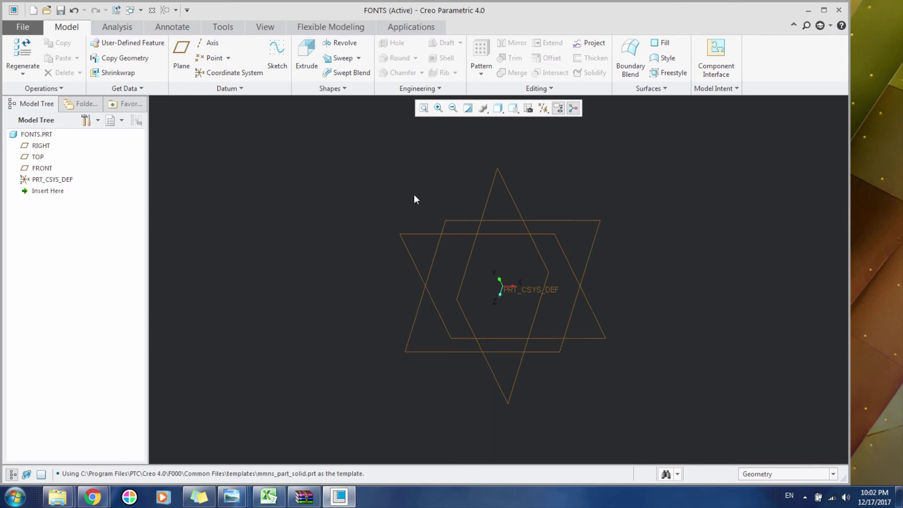
pyautogui.click(306, 60)
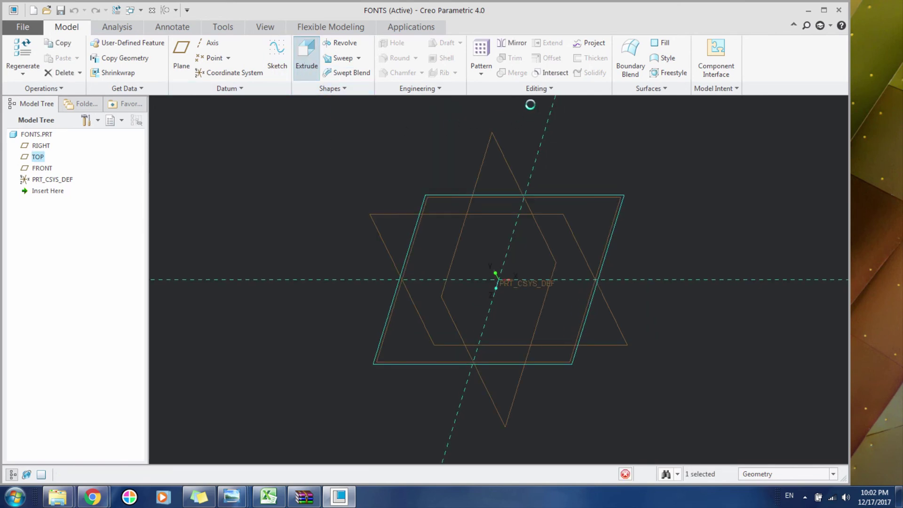
# Step: Orient the sketch face-on and begin a Text entity at its height start point
pyautogui.click(529, 108)
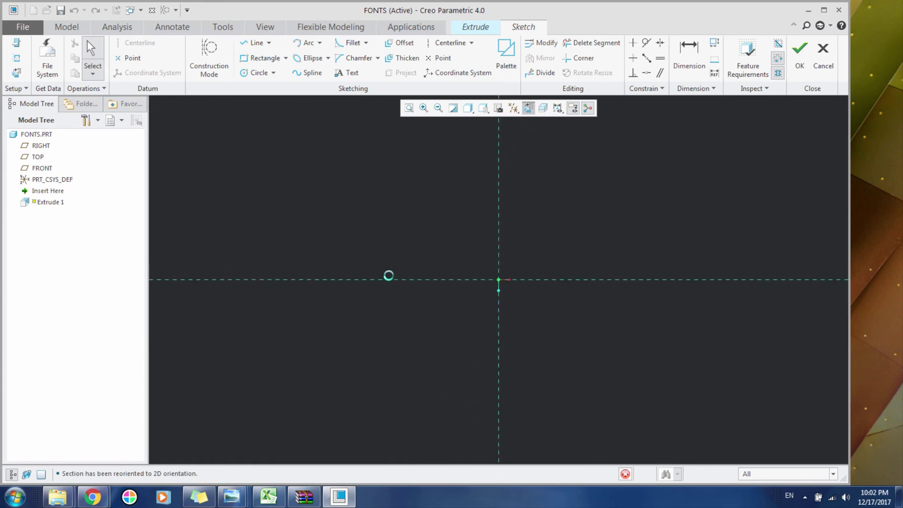
pyautogui.click(346, 72)
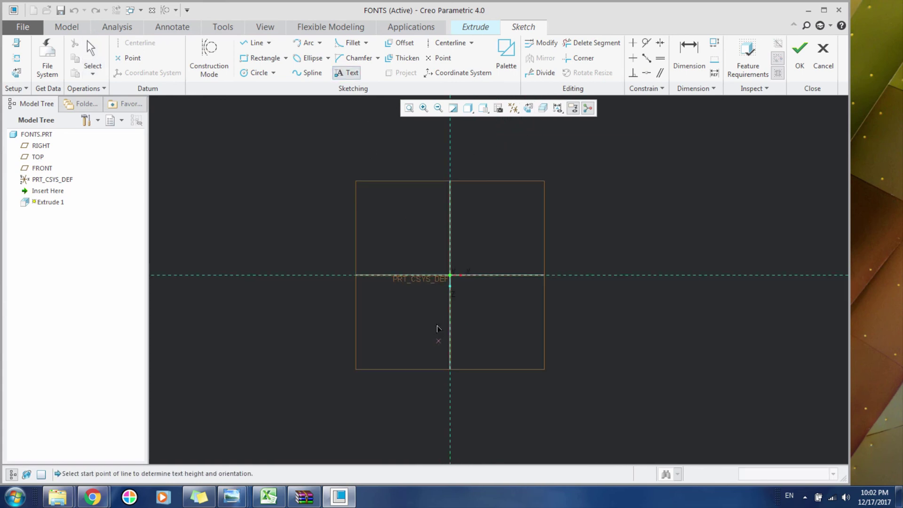
pyautogui.click(425, 321)
pyautogui.click(426, 234)
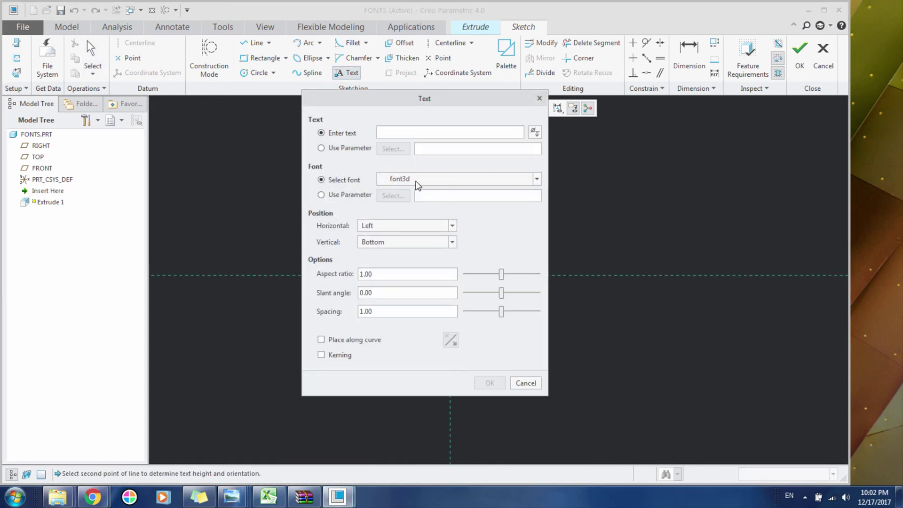
pyautogui.click(421, 180)
pyautogui.scroll(-15, 459, 238)
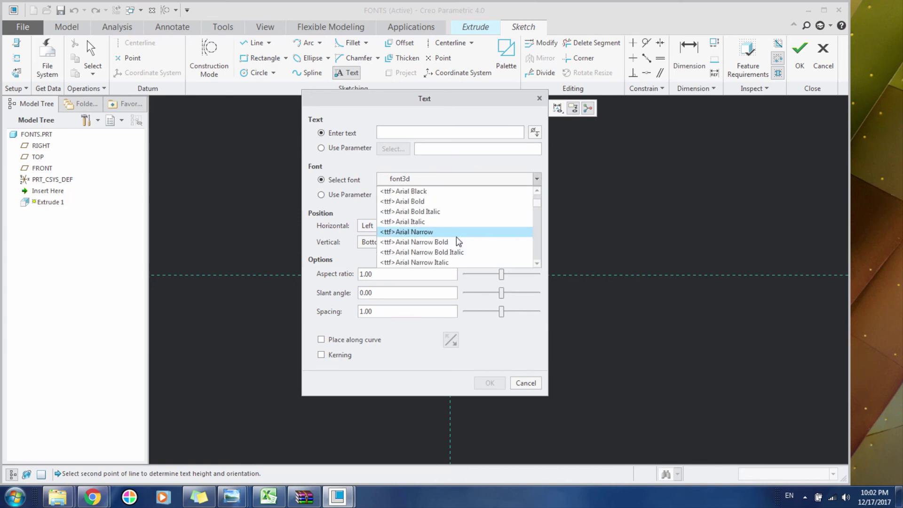
pyautogui.scroll(-20, 536, 226)
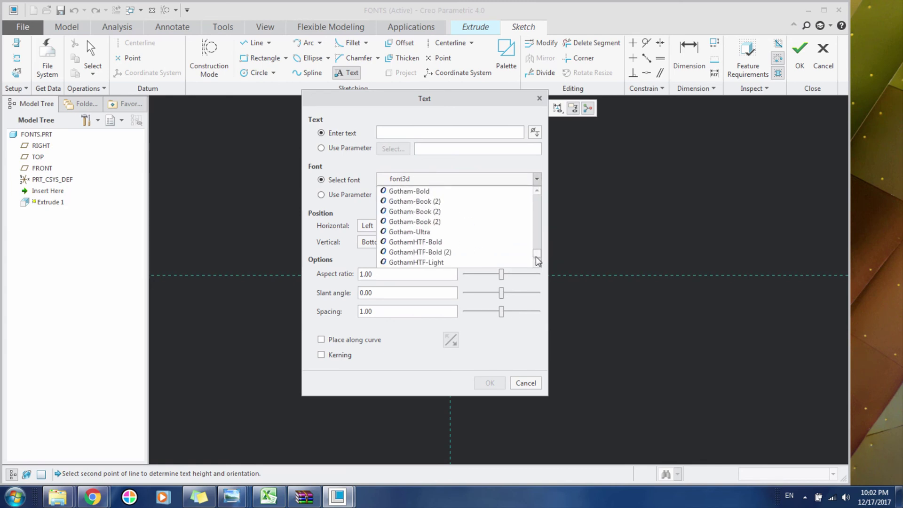
pyautogui.click(537, 267)
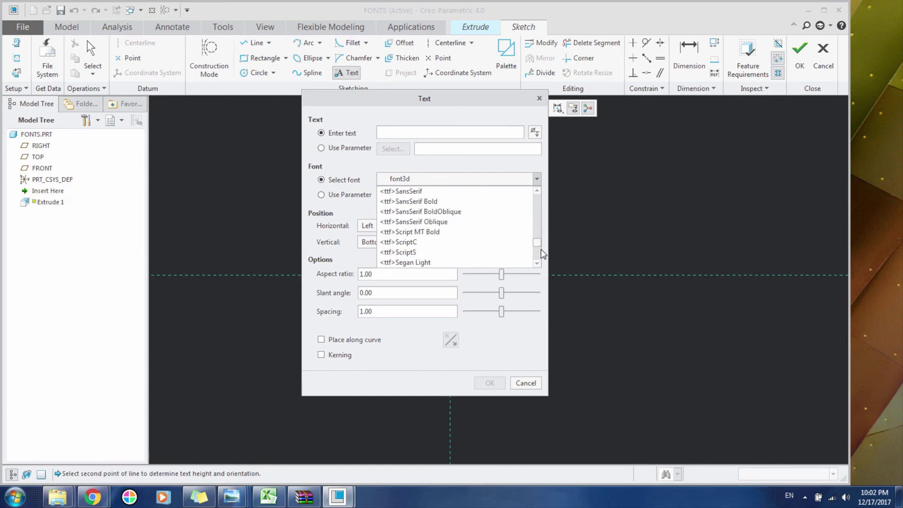
pyautogui.scroll(10, 536, 238)
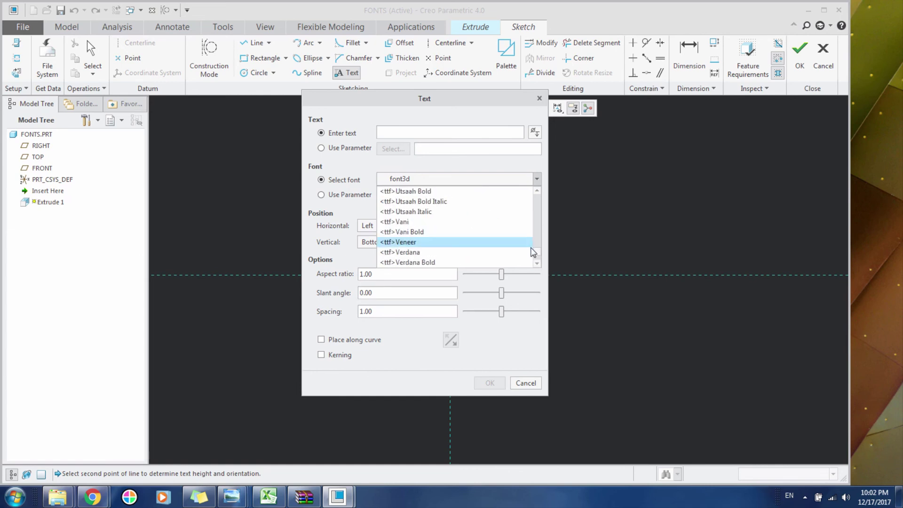
pyautogui.click(477, 165)
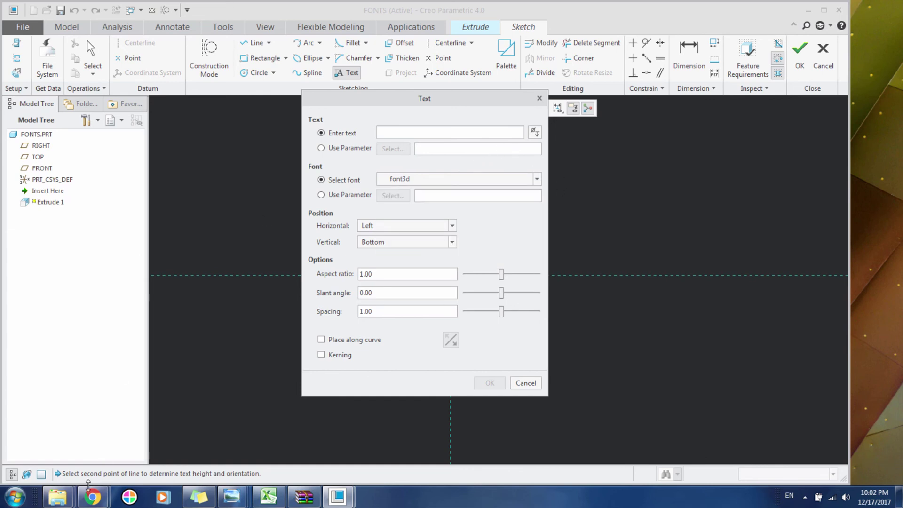
pyautogui.moveTo(92, 494)
pyautogui.click(198, 435)
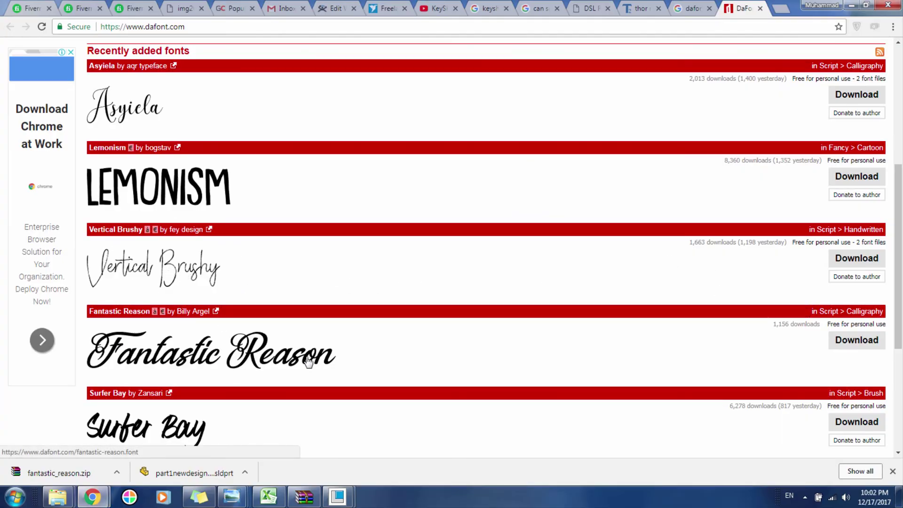
pyautogui.click(839, 6)
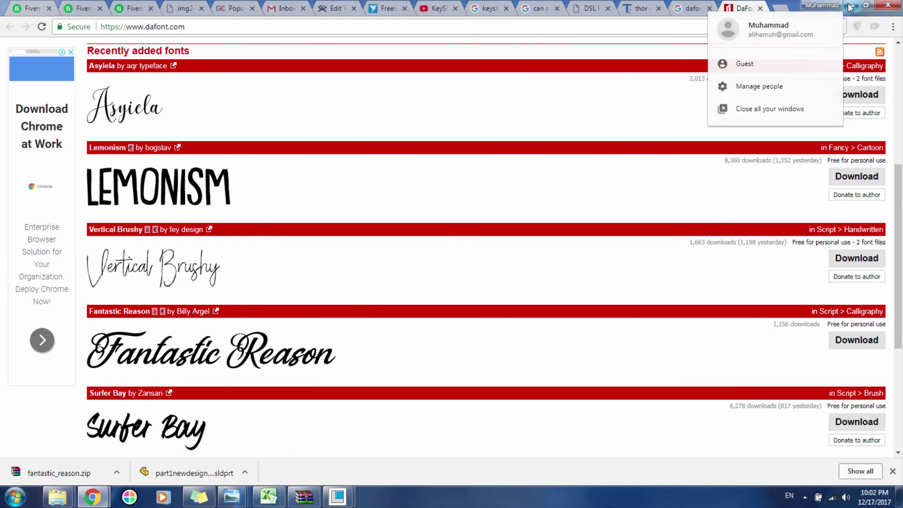
pyautogui.click(850, 6)
# Step: Pick <ttf>Fantastic Reason Personal Use from the font list, replacing font3d
pyautogui.click(536, 179)
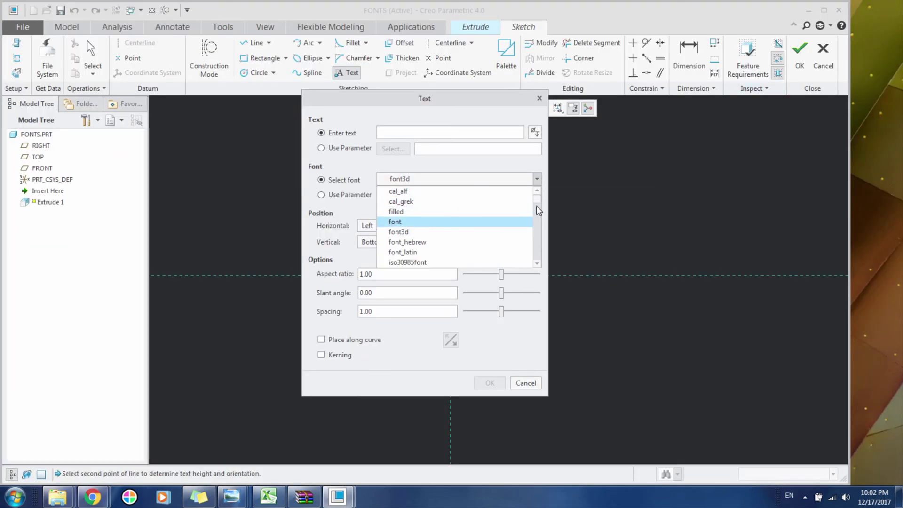
pyautogui.moveTo(539, 205); pyautogui.dragTo(537, 220)
pyautogui.scroll(3, 414, 242)
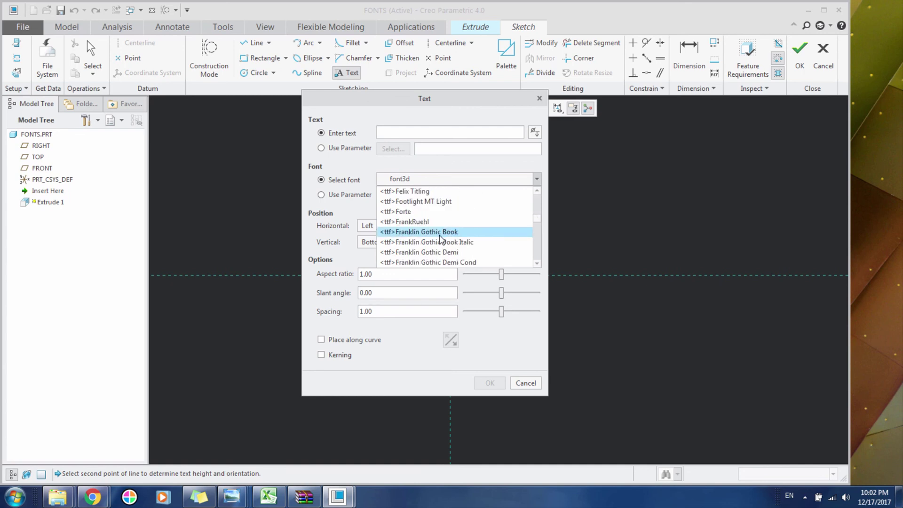
pyautogui.scroll(2, 411, 240)
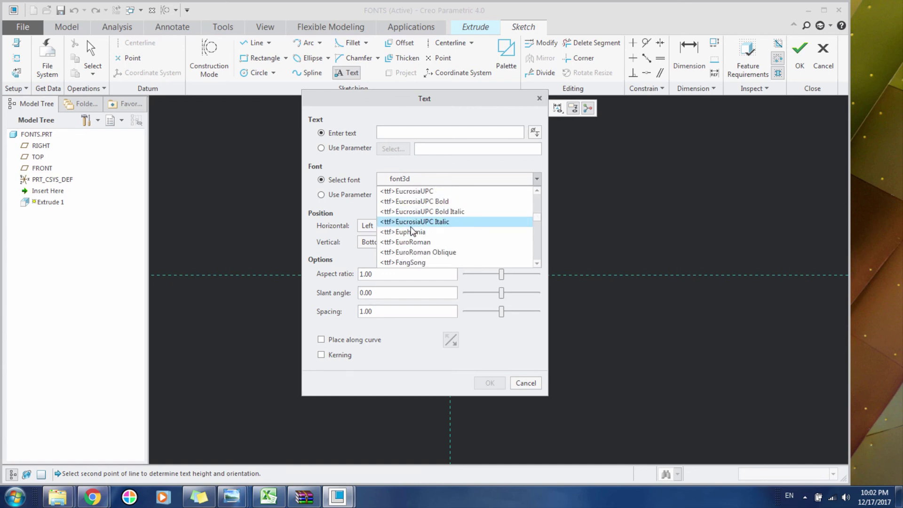
pyautogui.scroll(-2, 409, 251)
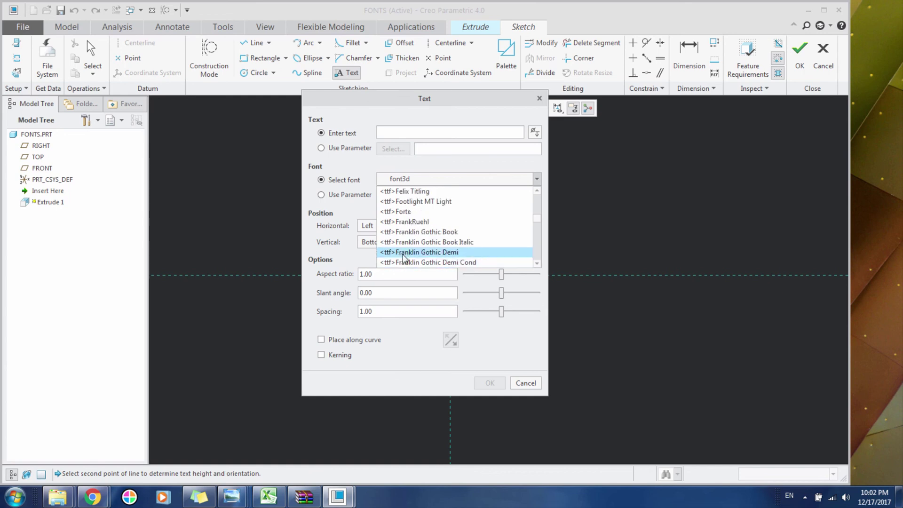
pyautogui.scroll(-1, 402, 246)
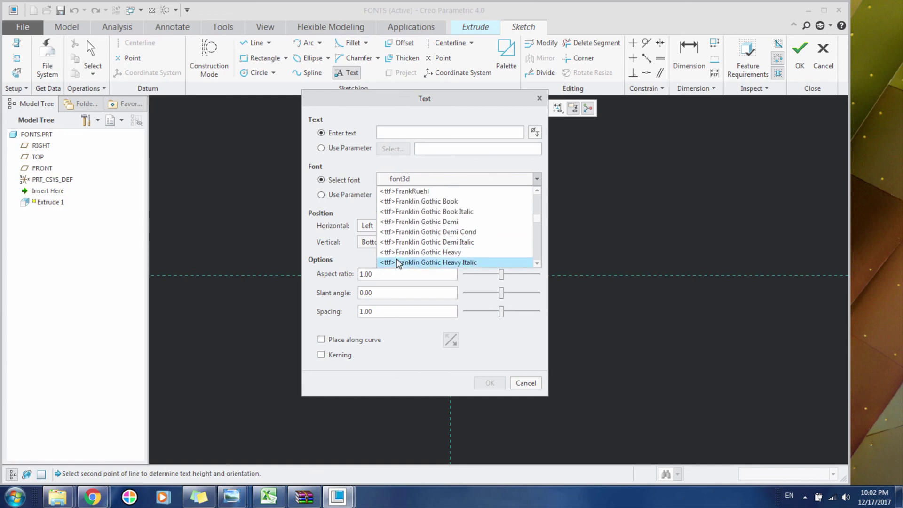
pyautogui.scroll(3, 407, 243)
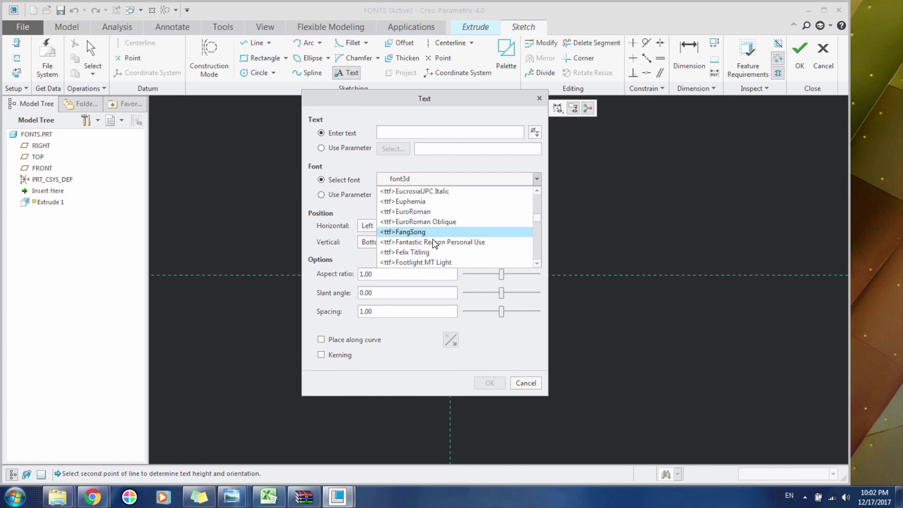
pyautogui.click(434, 243)
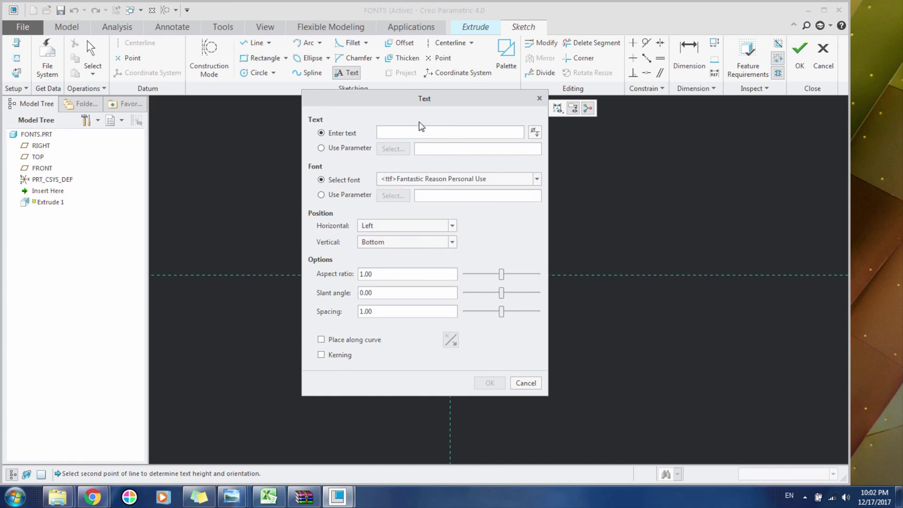
# Step: Place the spaced letters 'A B C D E' as script text, then return to face-on Sketch View
pyautogui.moveTo(422, 99); pyautogui.dragTo(386, 86)
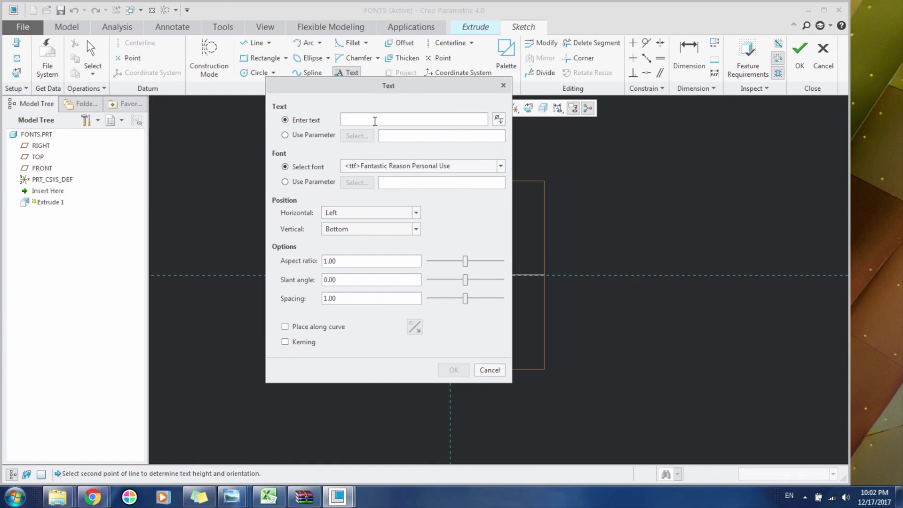
pyautogui.write('A B')
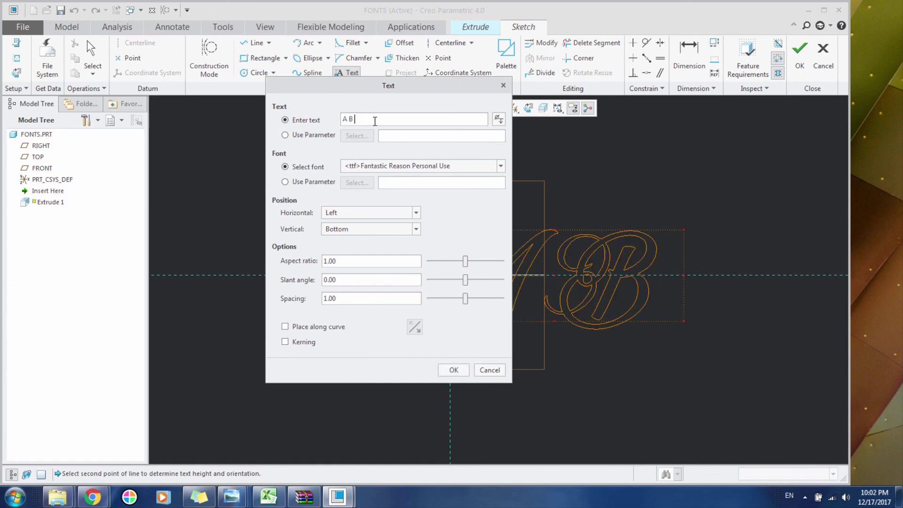
pyautogui.write(' C D EF')
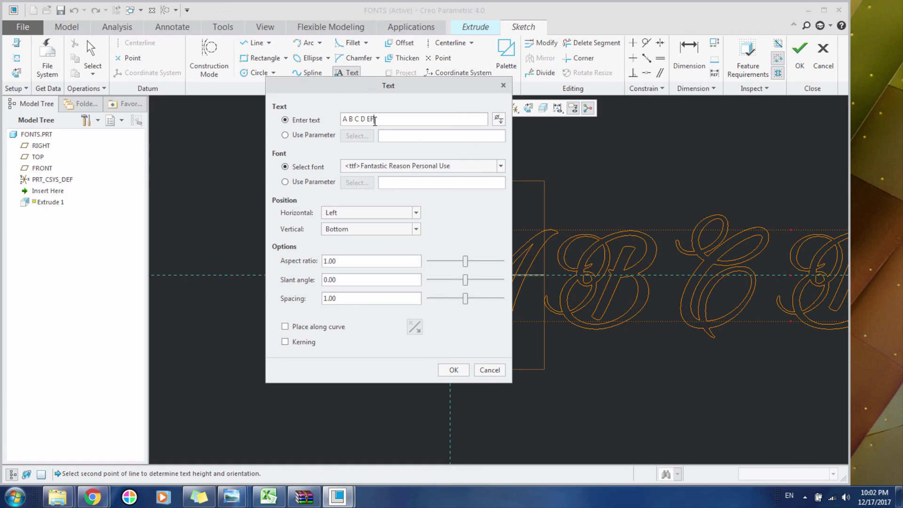
pyautogui.click(458, 373)
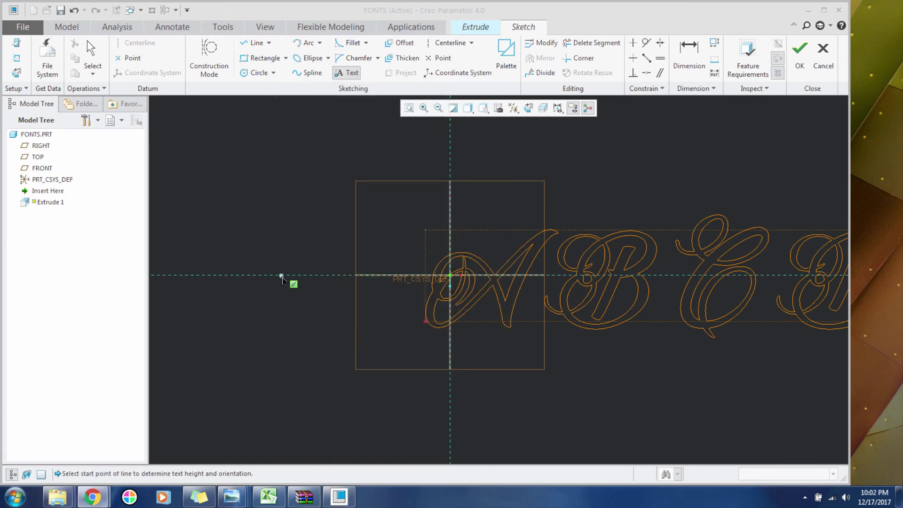
pyautogui.hotkey('ctrl', 'd')
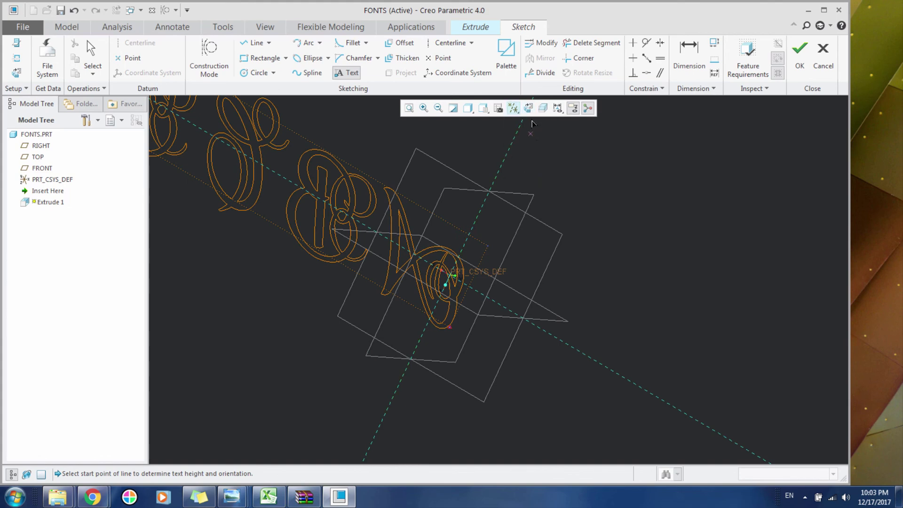
pyautogui.click(528, 108)
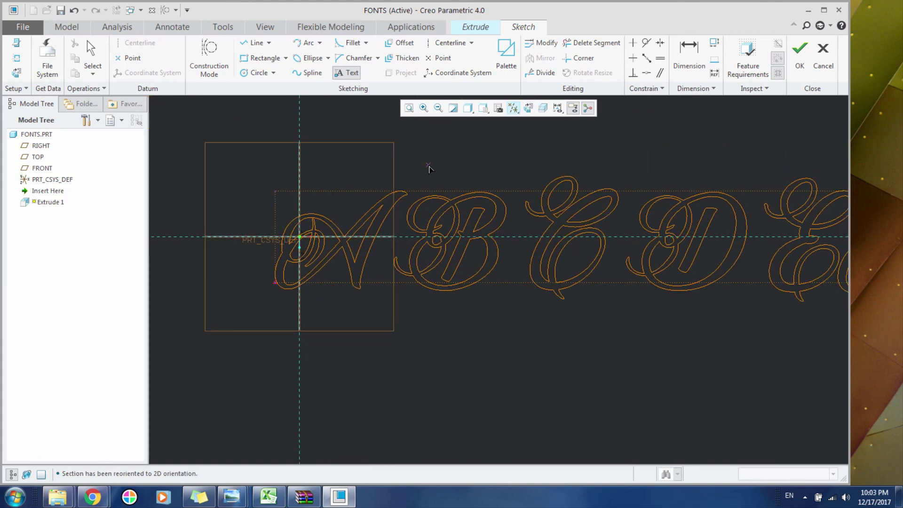